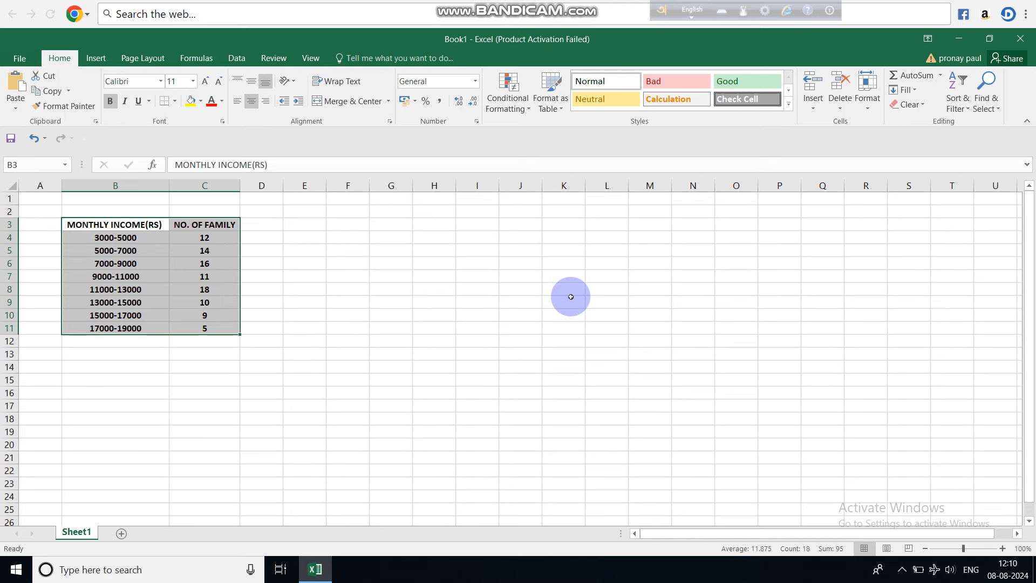
# Insert a 2-D clustered column chart from the monthly income and family table in B3:C11
pyautogui.click(356, 291)
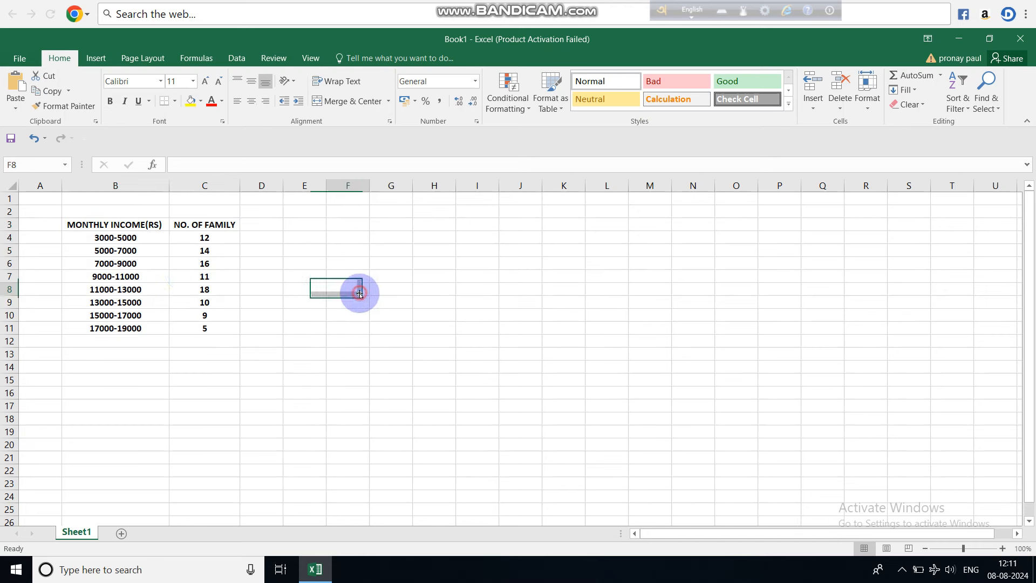
pyautogui.moveTo(81, 226); pyautogui.dragTo(208, 330)
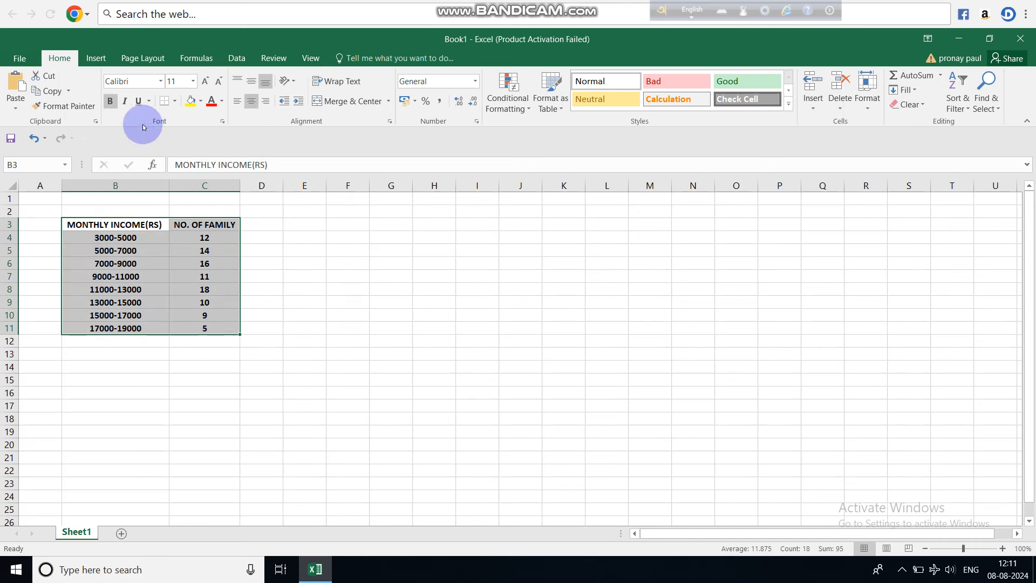
pyautogui.click(100, 61)
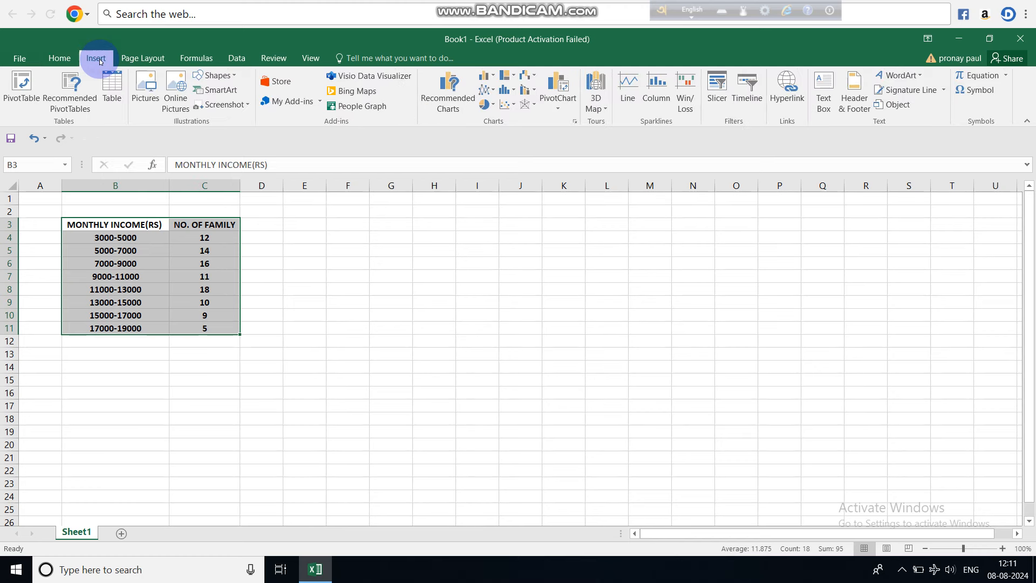
pyautogui.click(492, 79)
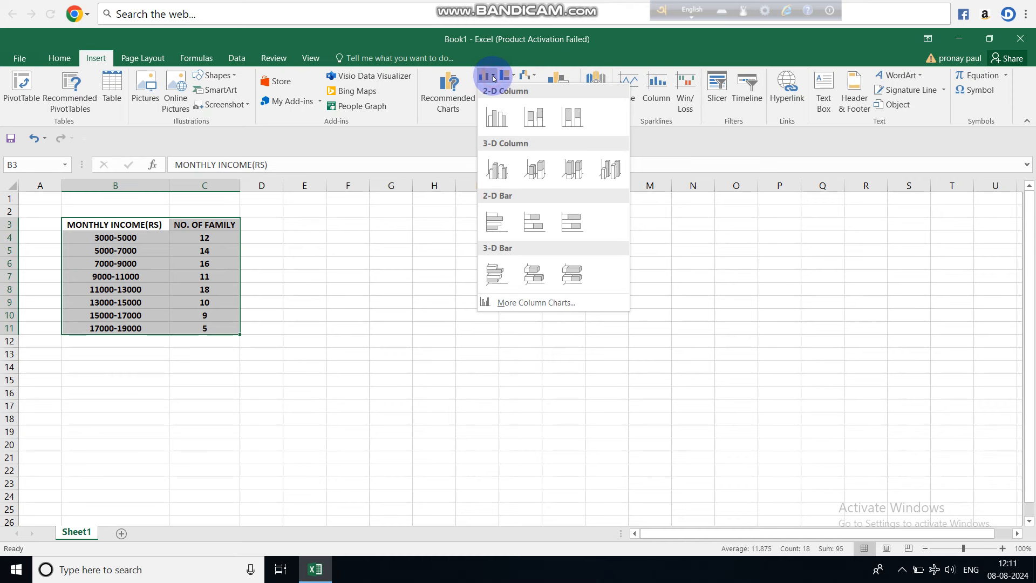
pyautogui.click(494, 116)
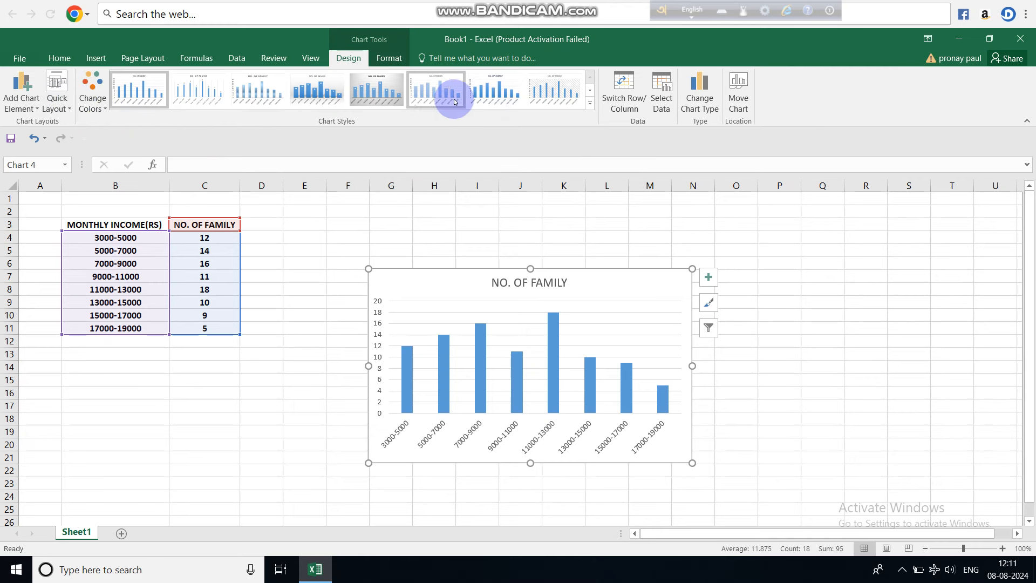
# Apply the quick layout with touching columns and both axis titles, and enlarge the chart to reach row 1 and column O
pyautogui.click(70, 102)
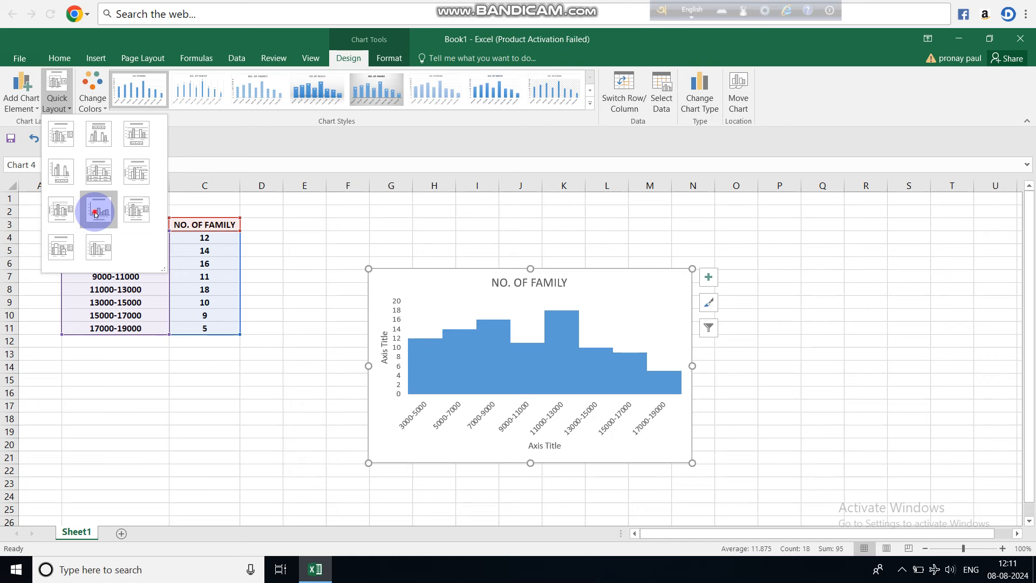
pyautogui.click(95, 213)
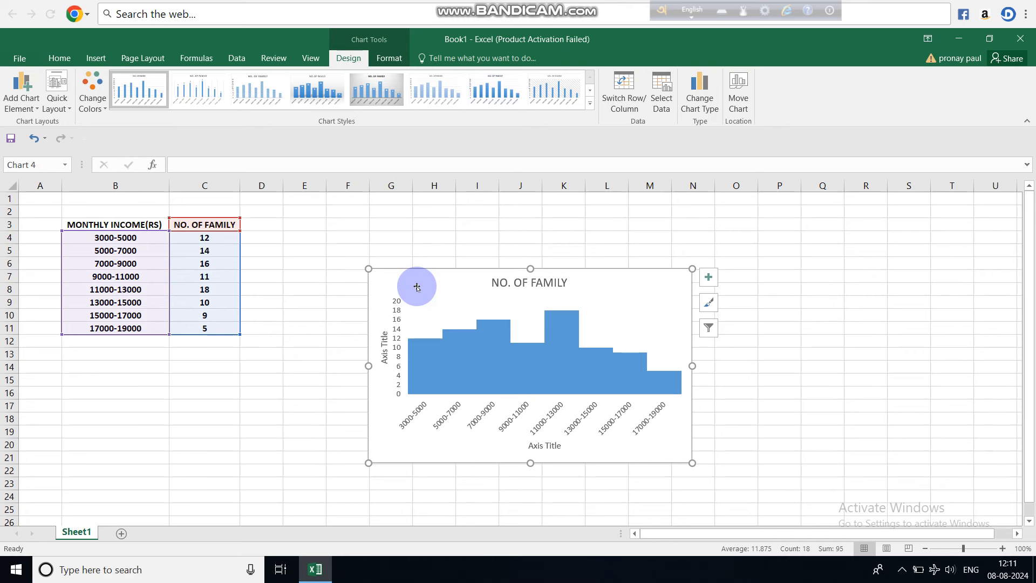
pyautogui.click(661, 290)
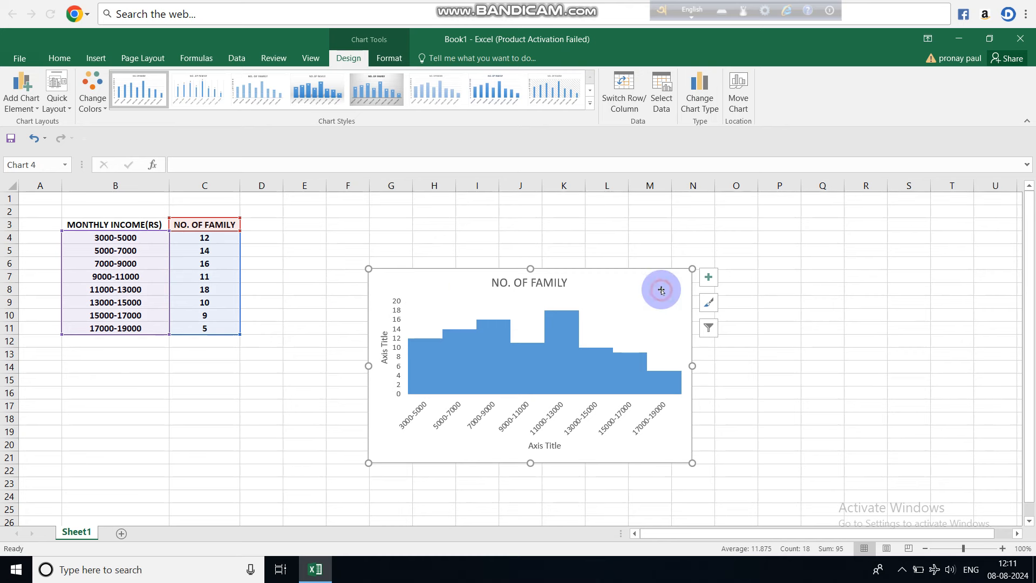
pyautogui.doubleClick(637, 285)
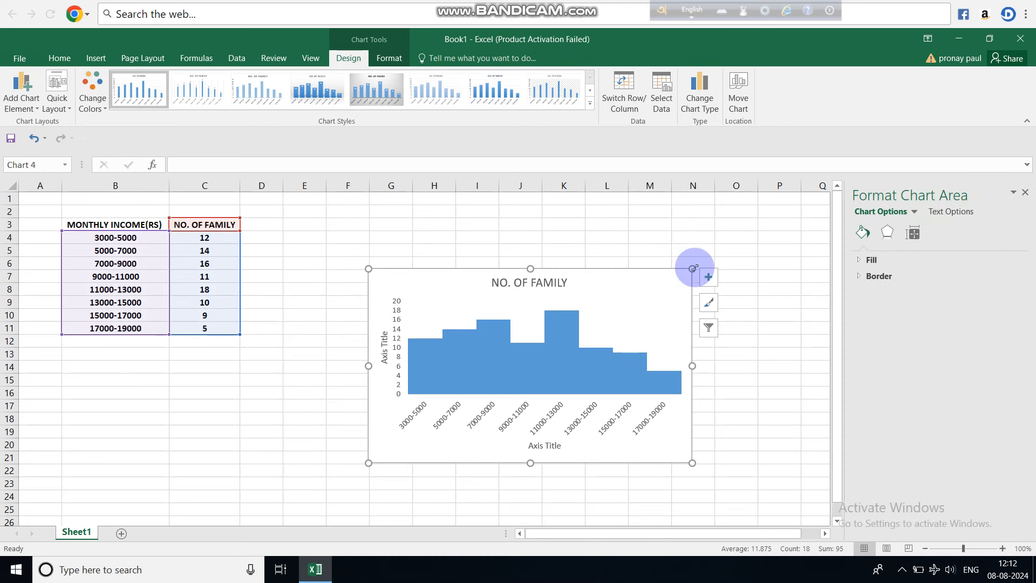
pyautogui.moveTo(692, 268); pyautogui.dragTo(743, 201)
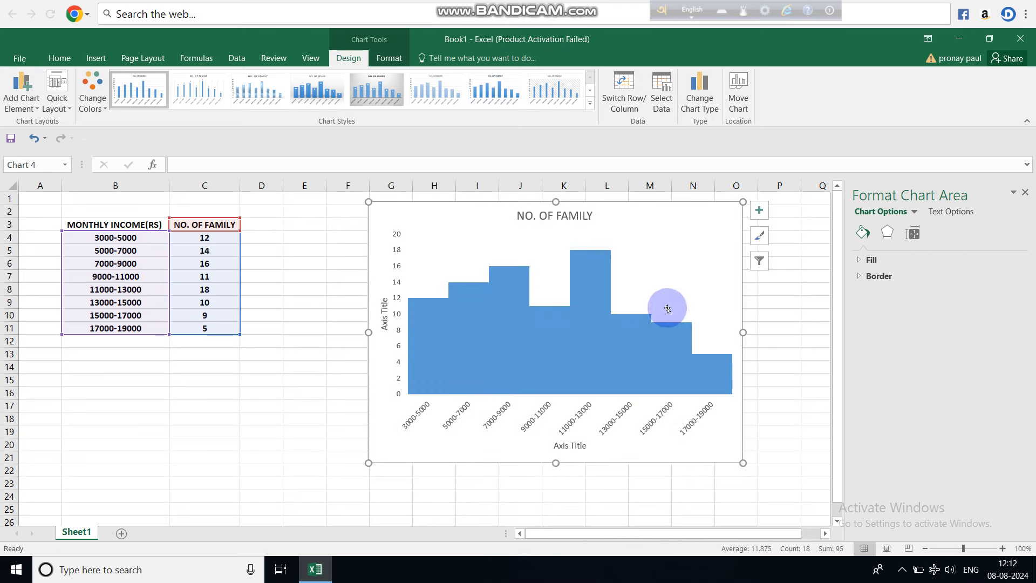
# Give the chart's column series an outline in the Automatic black color
pyautogui.click(585, 343)
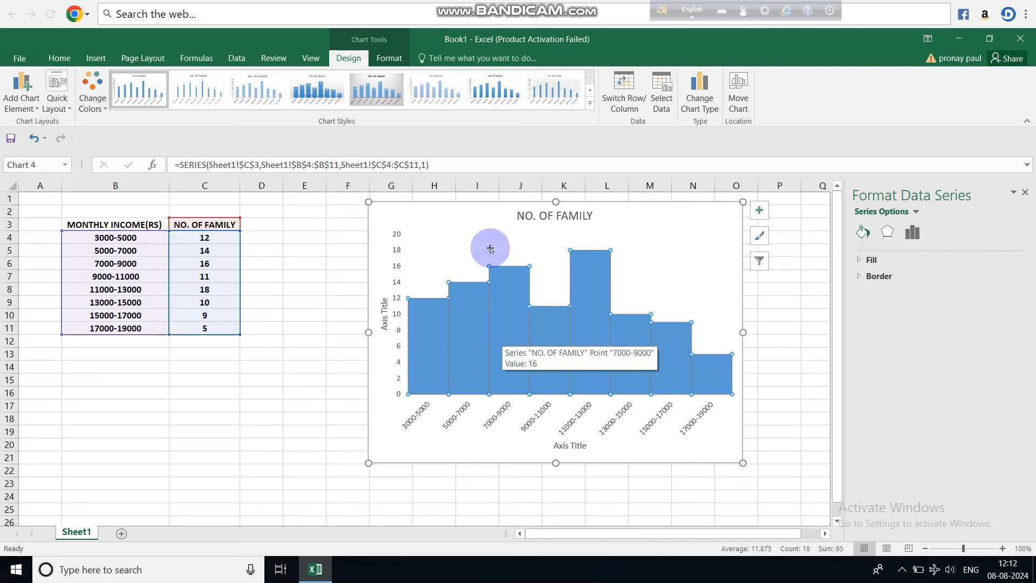
pyautogui.click(475, 220)
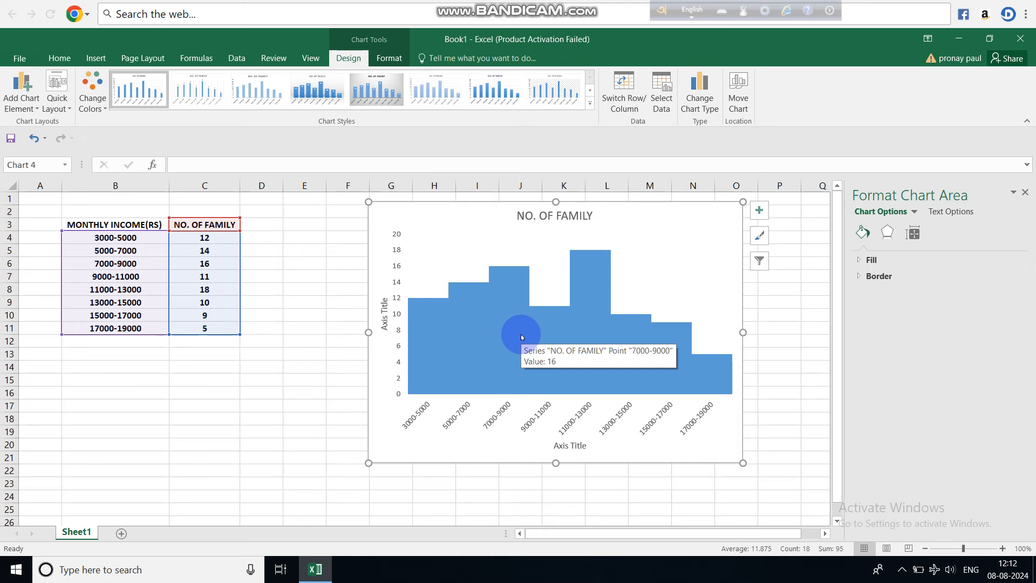
pyautogui.moveTo(543, 345)
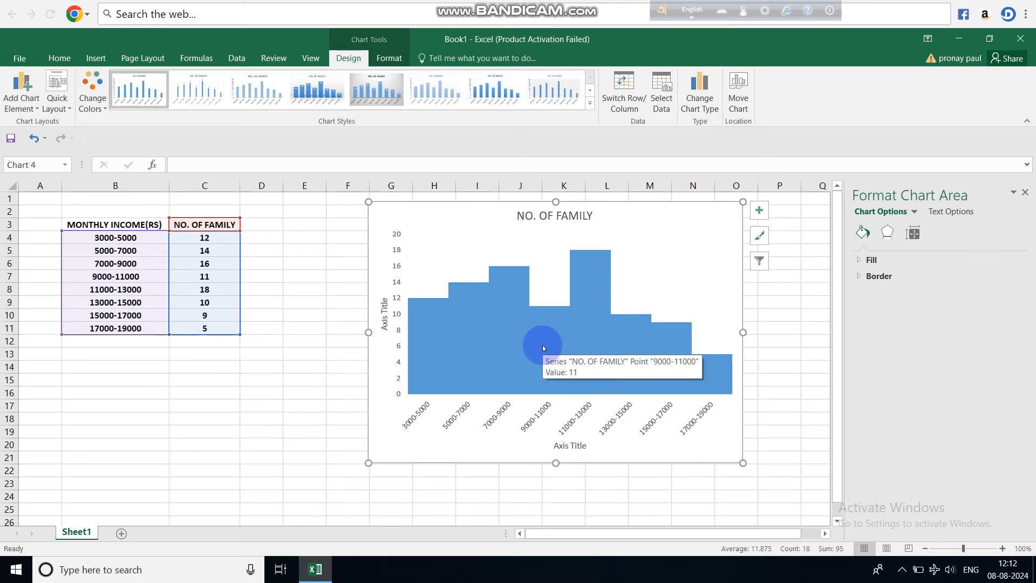
pyautogui.click(542, 347)
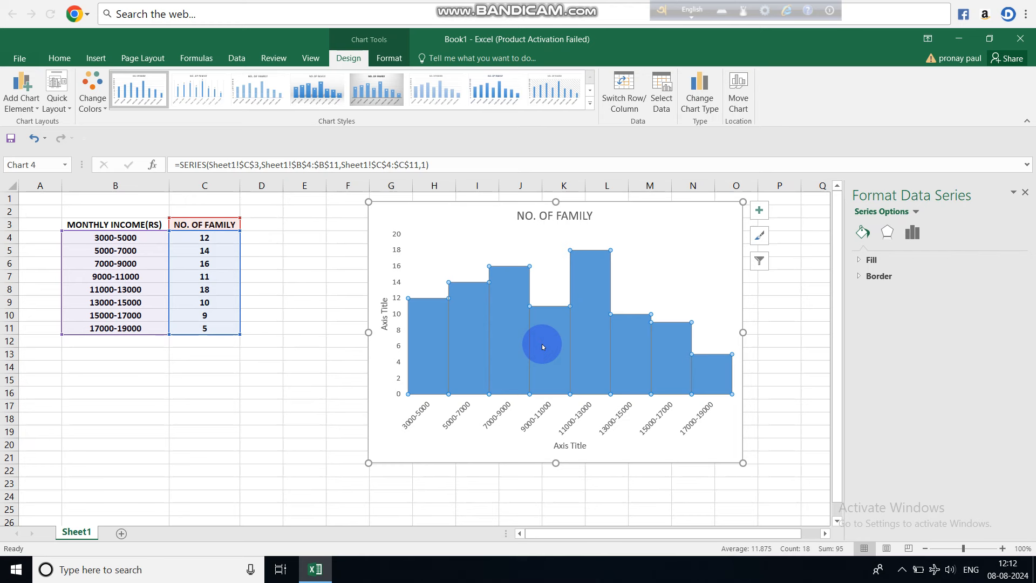
pyautogui.rightClick(542, 344)
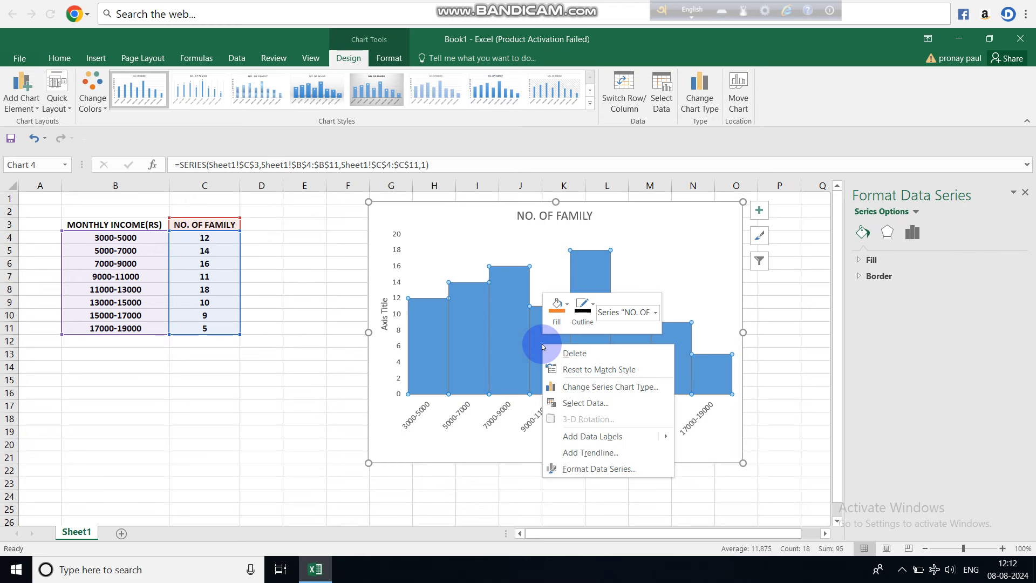
pyautogui.click(595, 305)
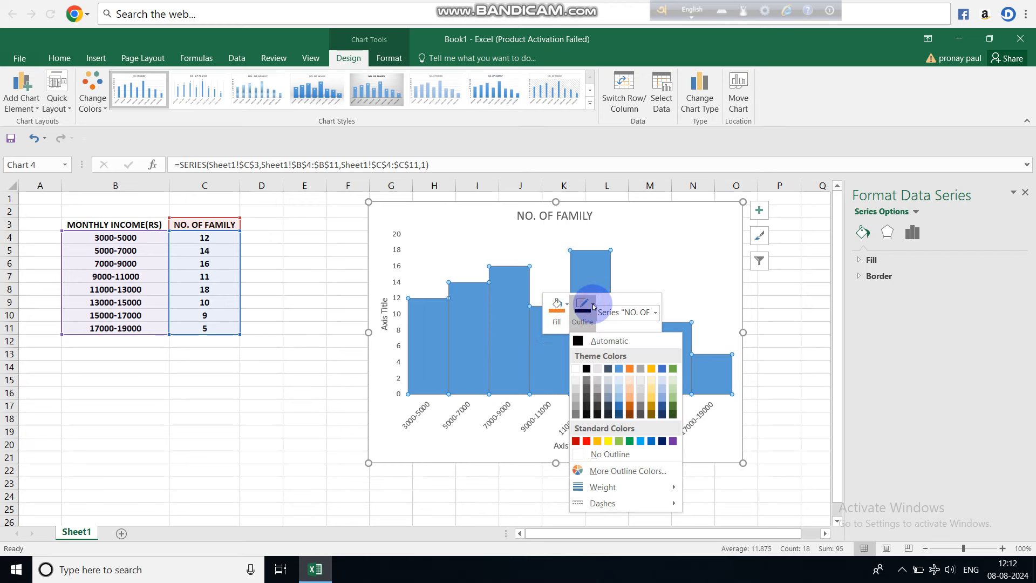
pyautogui.click(603, 340)
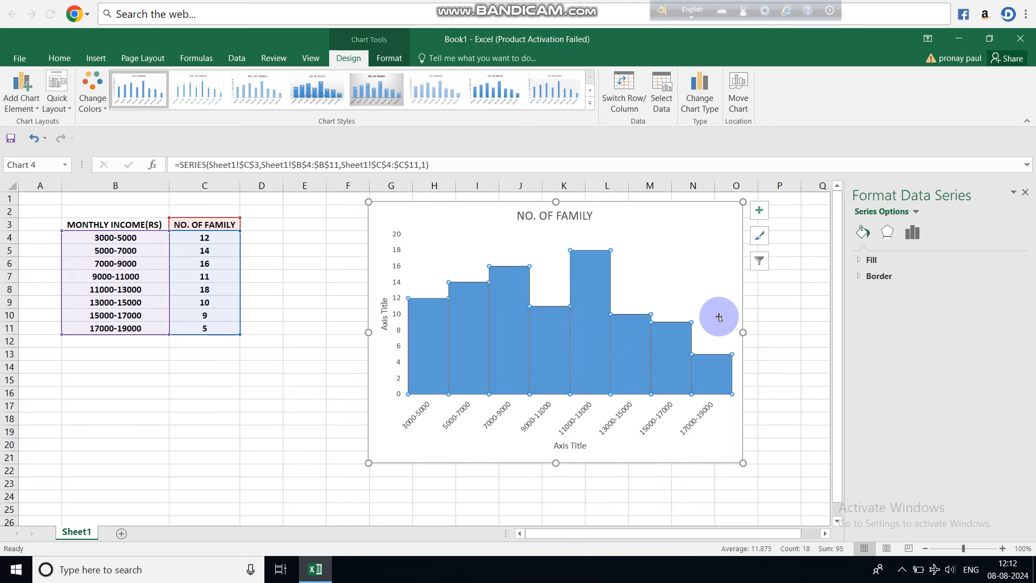
pyautogui.click(717, 280)
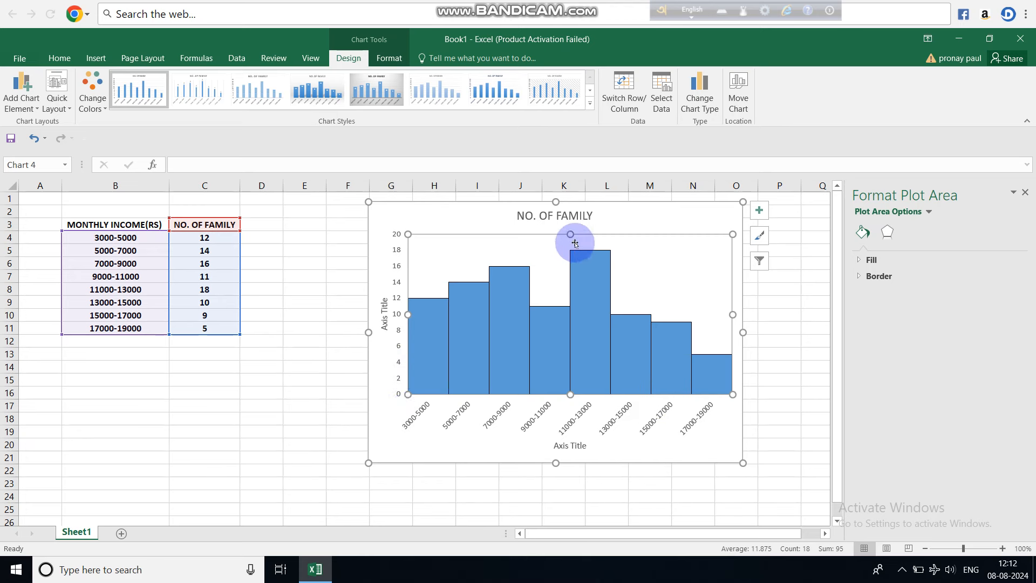
# Replace the chart title text with HISTOGRAM
pyautogui.click(573, 216)
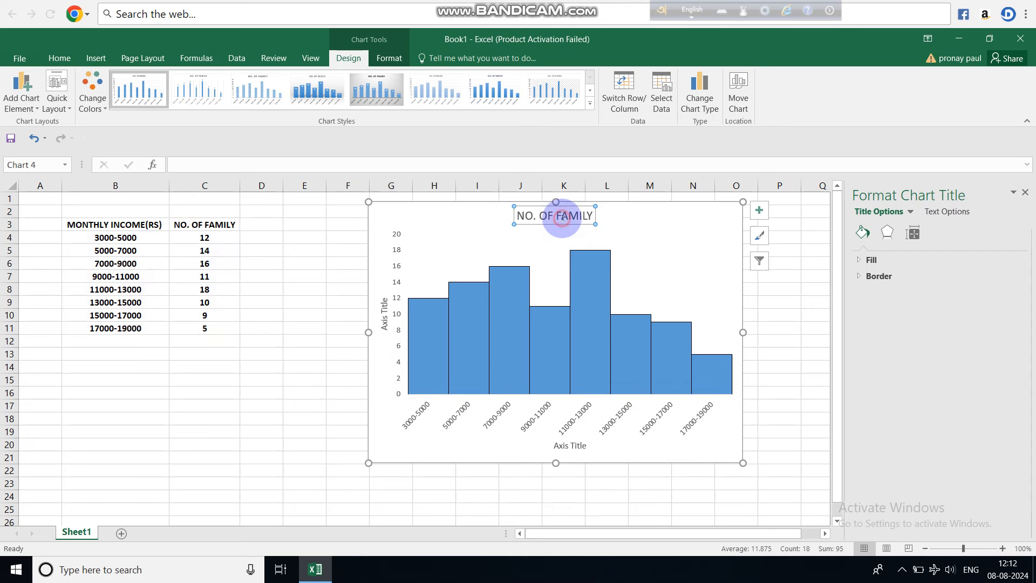
pyautogui.click(591, 216)
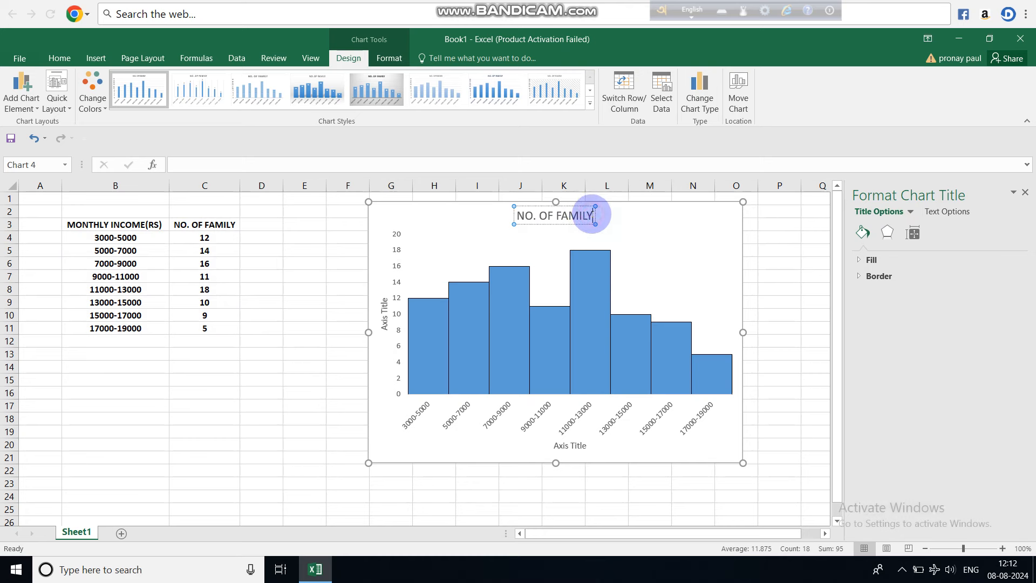
pyautogui.press('BackSpace')
pyautogui.press('BackSpace')
pyautogui.press('BackSpace')
pyautogui.press('BackSpace')
pyautogui.press('BackSpace')
pyautogui.press('BackSpace')
pyautogui.press('BackSpace')
pyautogui.press('BackSpace')
pyautogui.press('BackSpace')
pyautogui.press('BackSpace')
pyautogui.press('BackSpace')
pyautogui.press('BackSpace')
pyautogui.press('BackSpace')
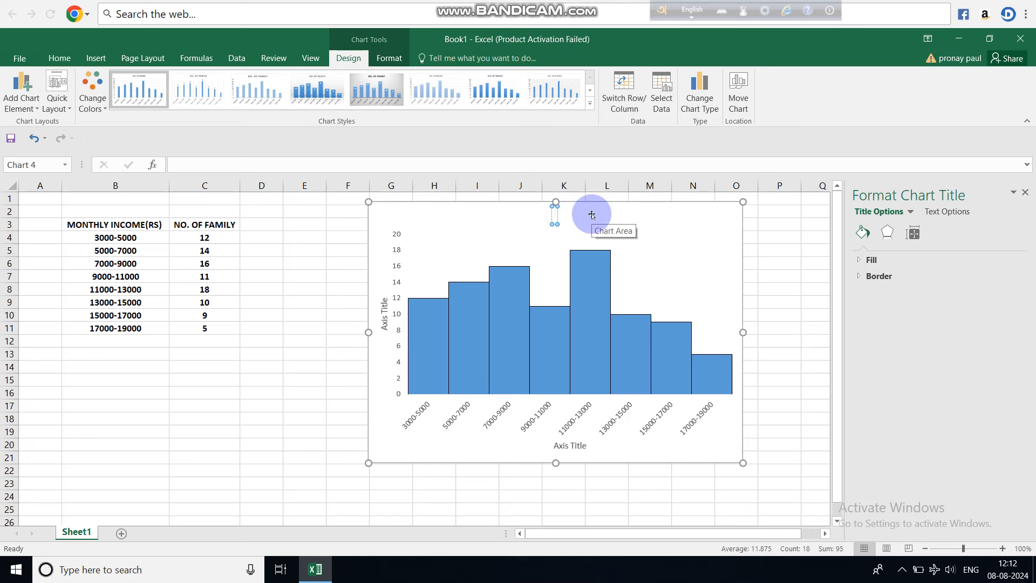
pyautogui.write('HISTOGRAM')
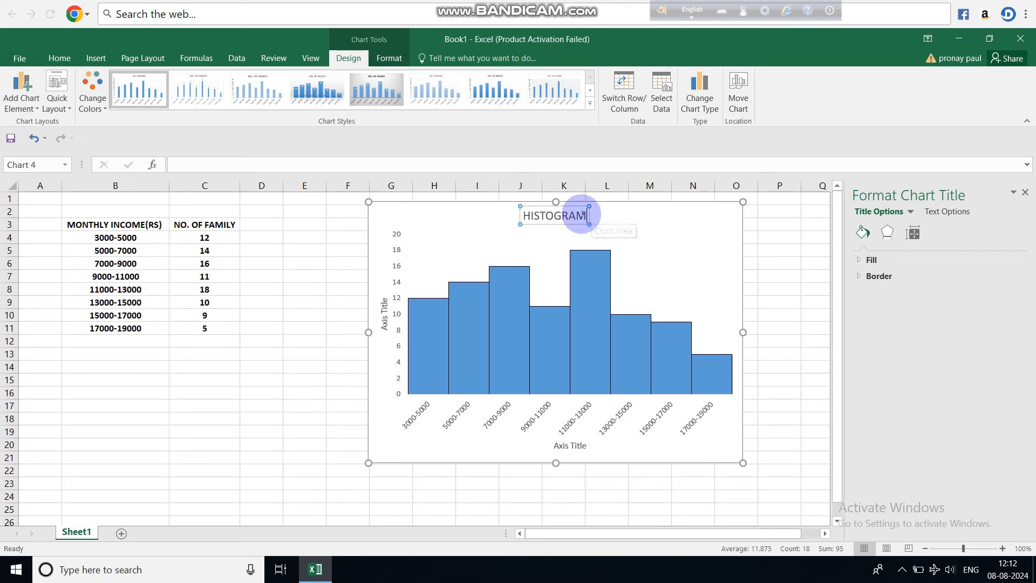
# Make the HISTOGRAM chart title bold and set its font color to Automatic black
pyautogui.doubleClick(555, 215)
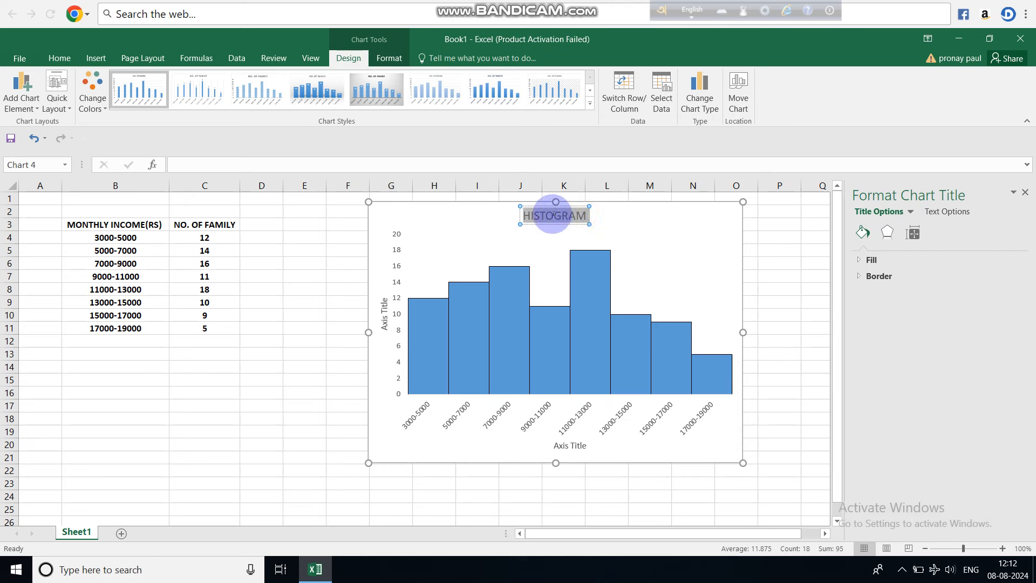
pyautogui.click(561, 195)
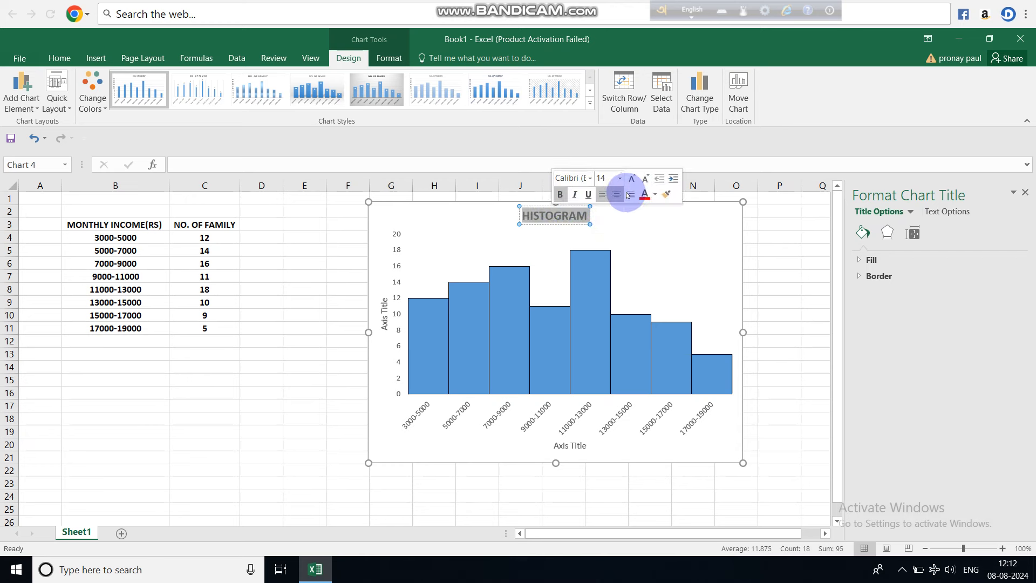
pyautogui.click(653, 196)
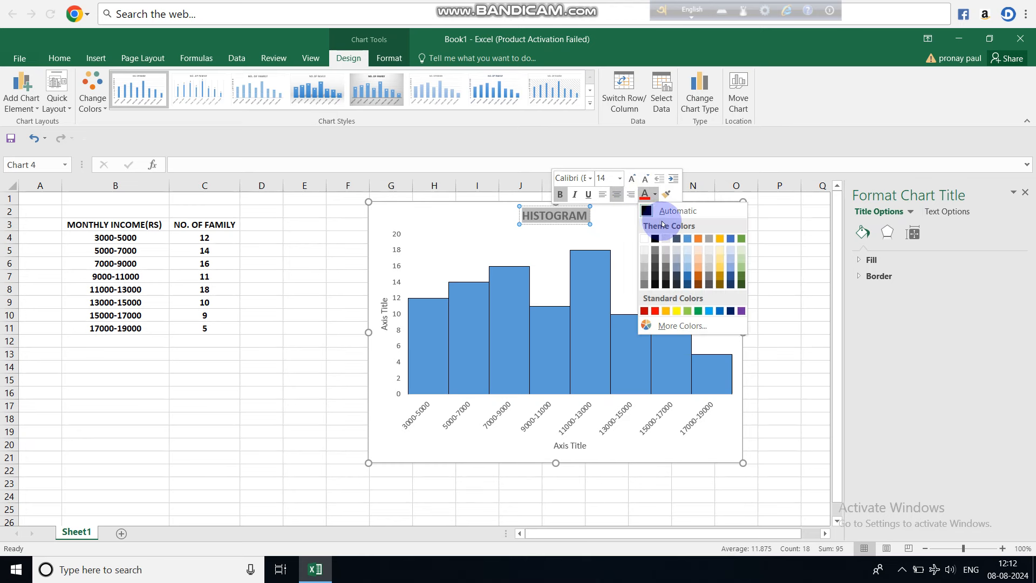
pyautogui.click(670, 214)
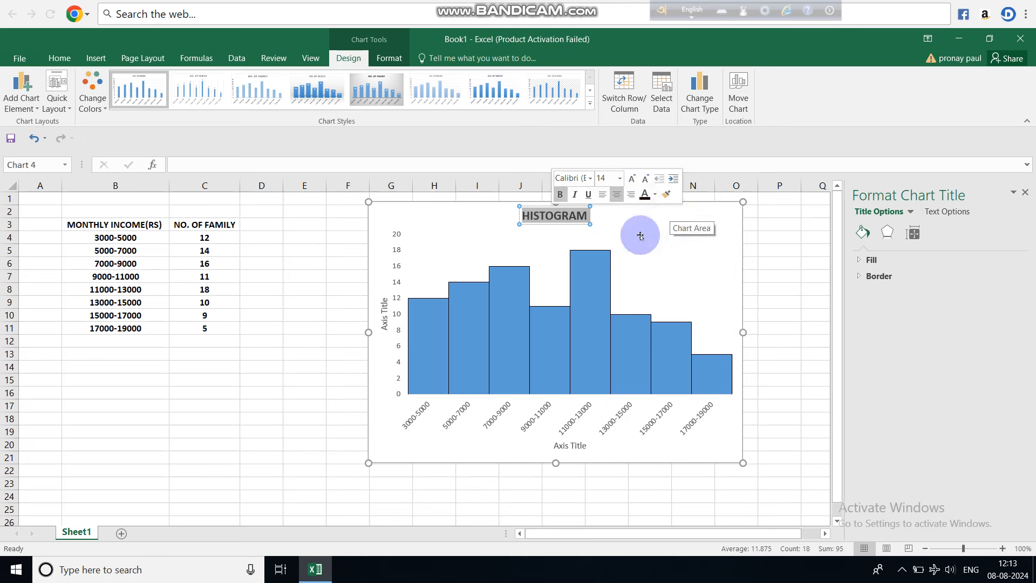
pyautogui.click(589, 236)
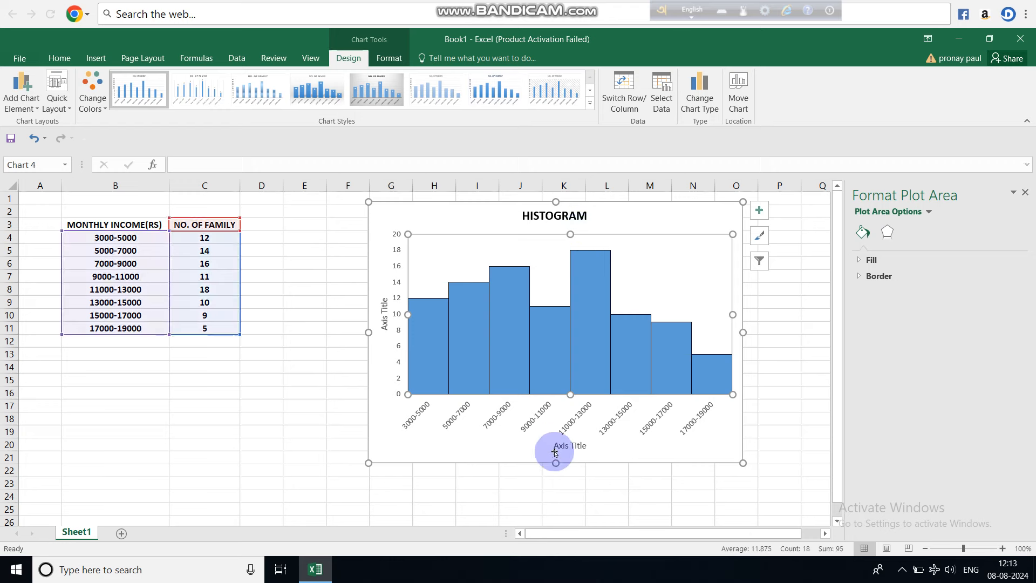
# Replace the horizontal axis title text with MONTHLY INCOME (RS)
pyautogui.click(573, 446)
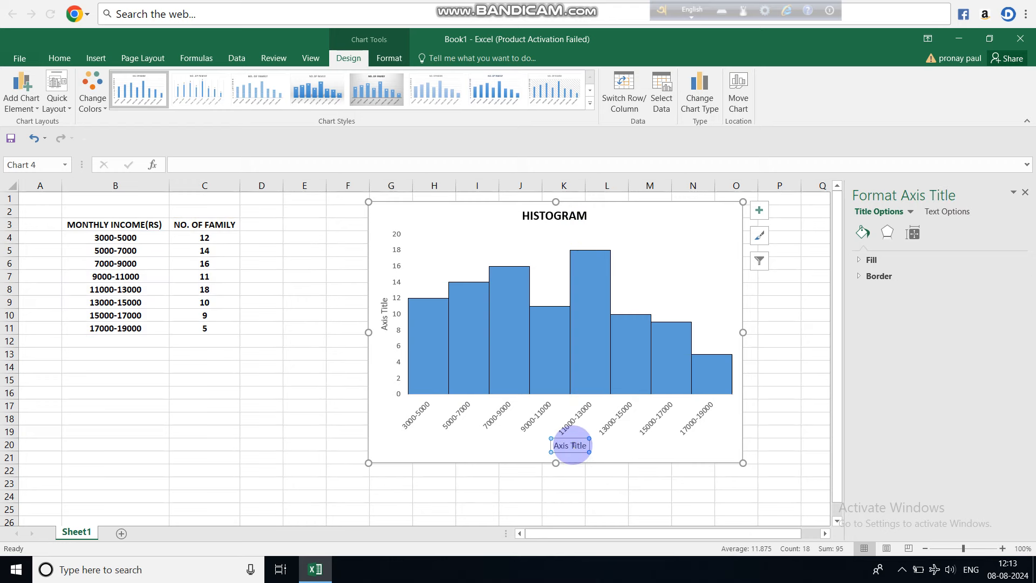
pyautogui.click(585, 444)
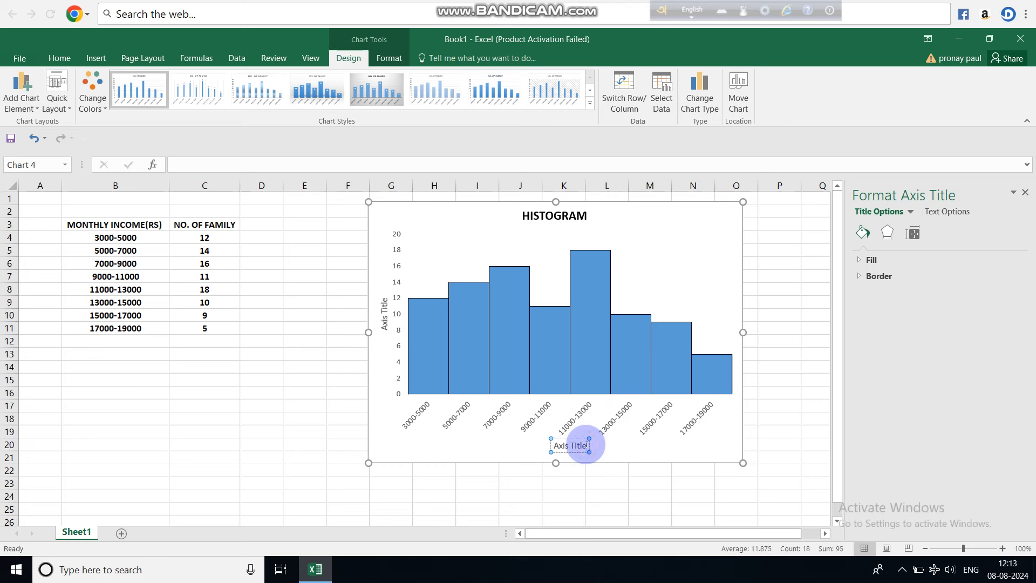
pyautogui.press('BackSpace')
pyautogui.press('BackSpace')
pyautogui.press('BackSpace')
pyautogui.press('BackSpace')
pyautogui.press('BackSpace')
pyautogui.press('BackSpace')
pyautogui.press('BackSpace')
pyautogui.press('BackSpace')
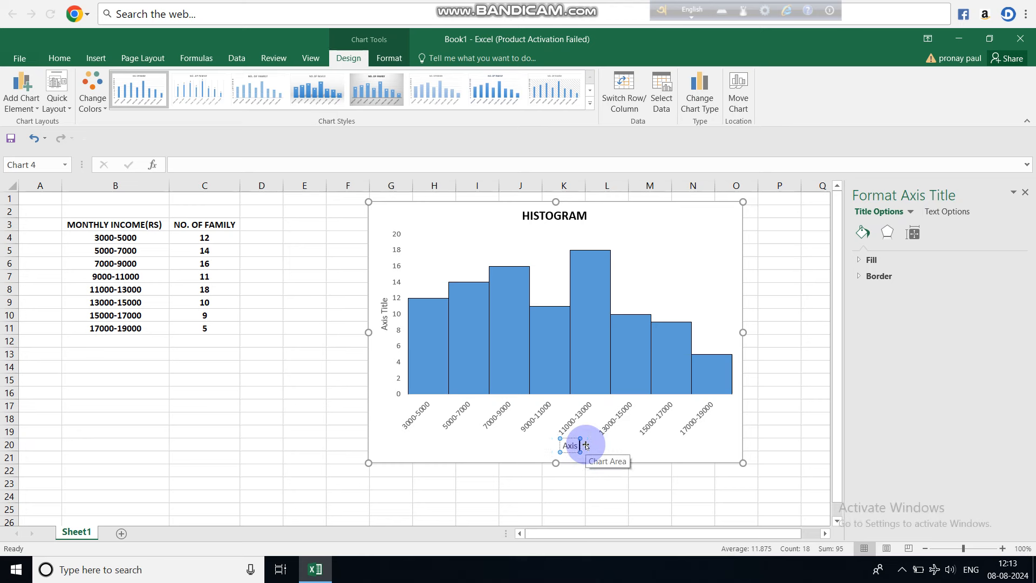
pyautogui.press('BackSpace')
pyautogui.press('BackSpace')
pyautogui.write('MONTHLY')
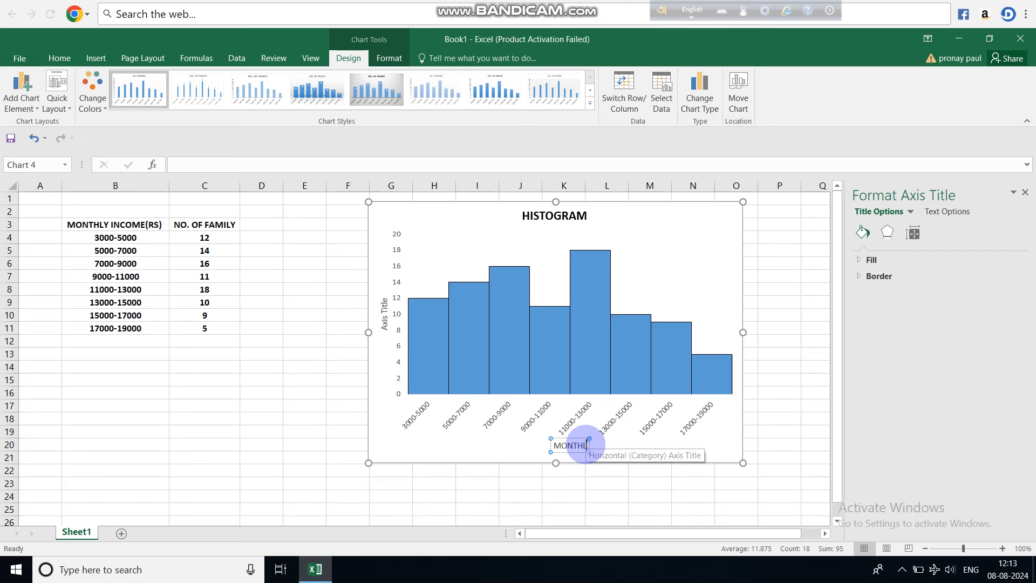
pyautogui.write(' IN')
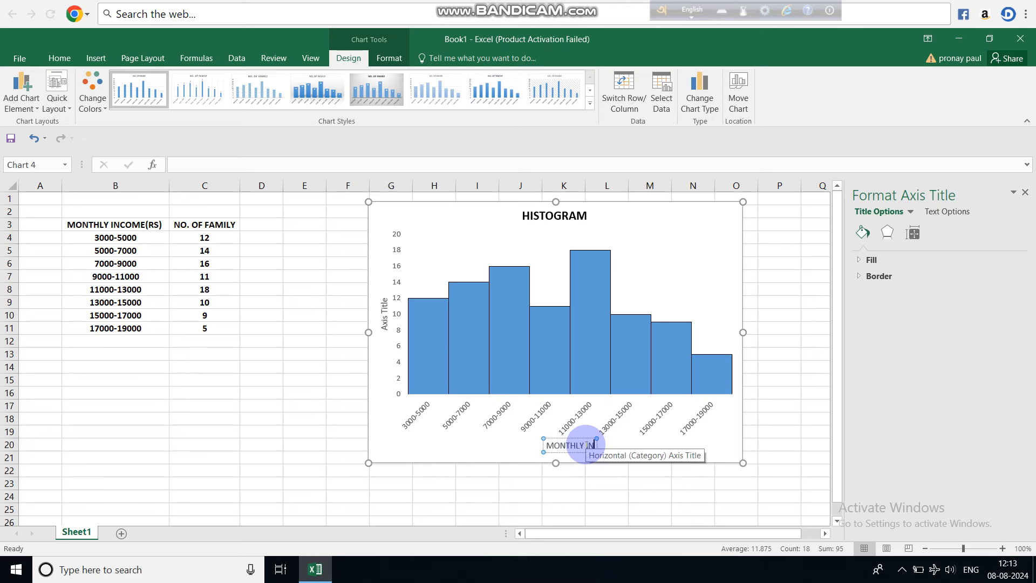
pyautogui.write('COME')
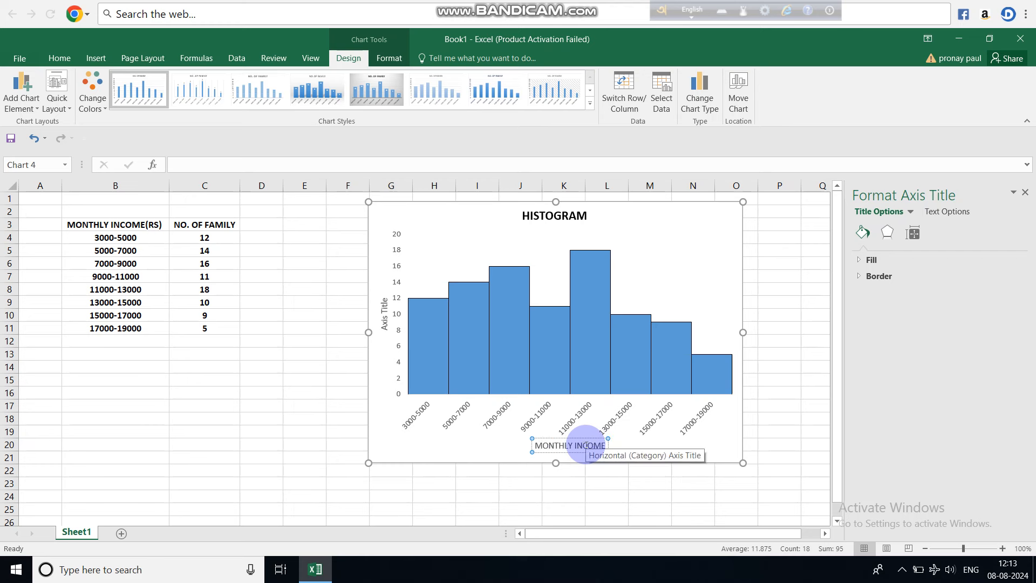
pyautogui.write(' (RS')
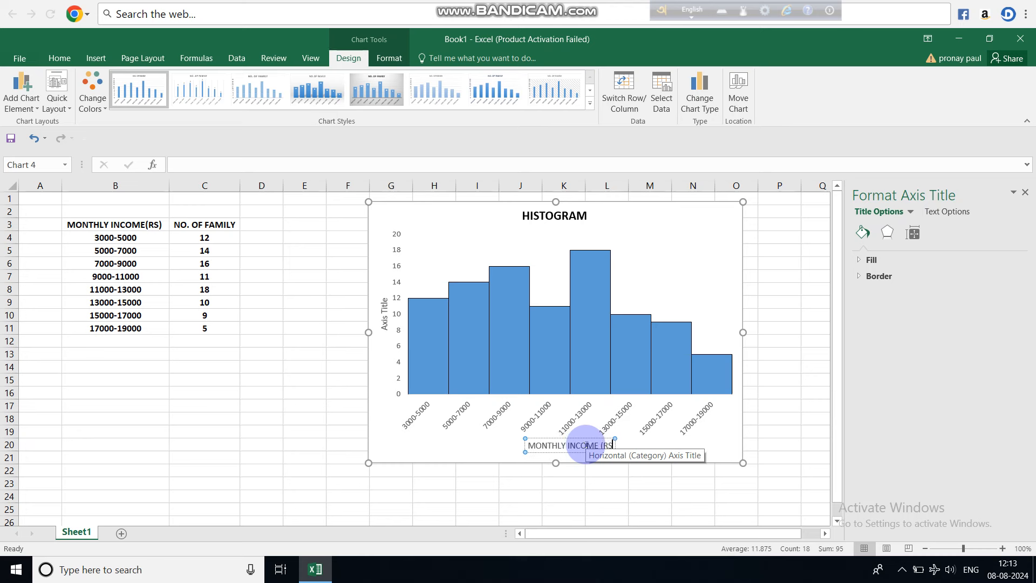
pyautogui.write(')')
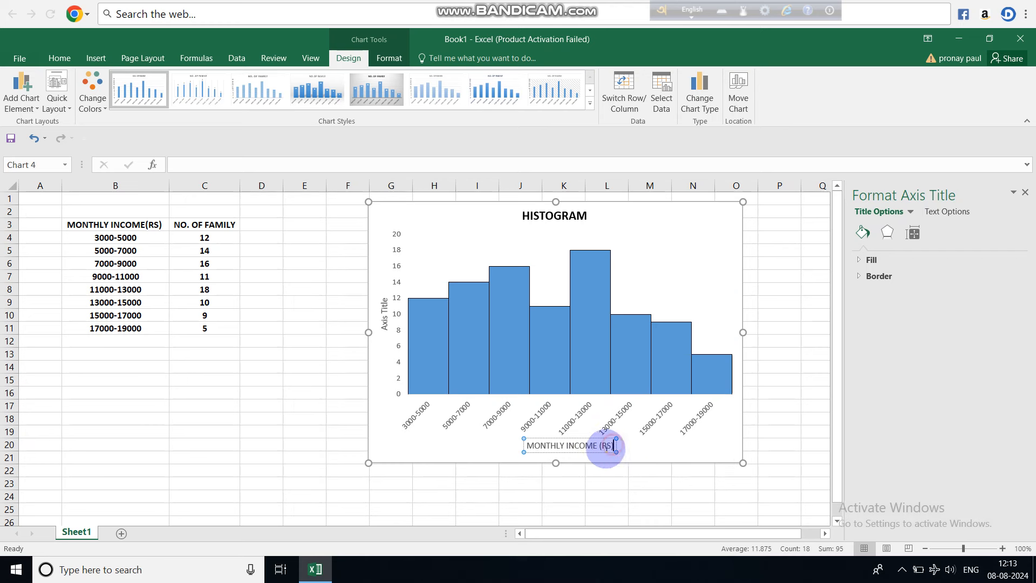
# Set the font color of the horizontal axis title MONTHLY INCOME (RS) to black
pyautogui.moveTo(613, 445); pyautogui.dragTo(536, 447)
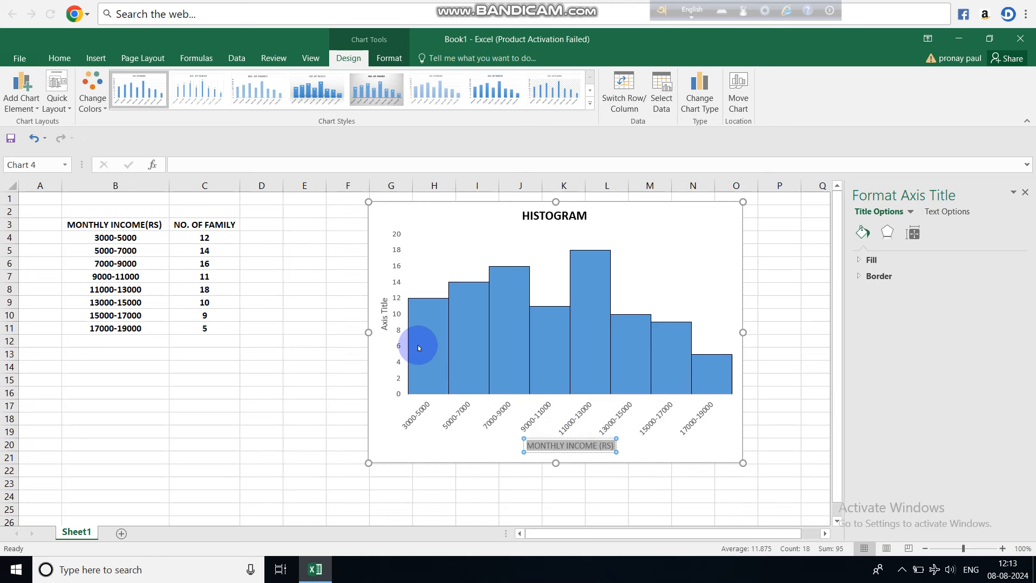
pyautogui.click(52, 59)
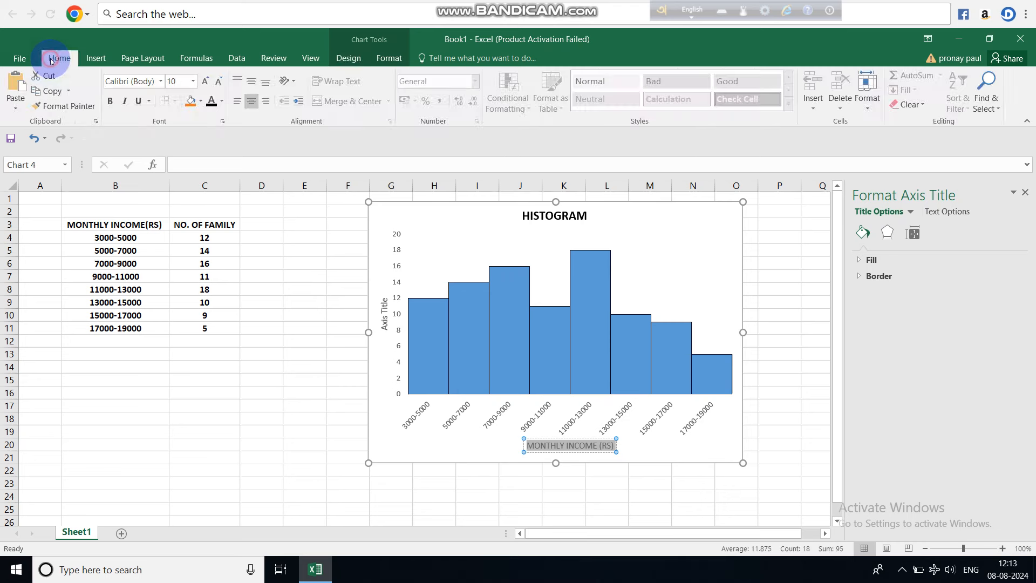
pyautogui.click(211, 101)
pyautogui.click(791, 355)
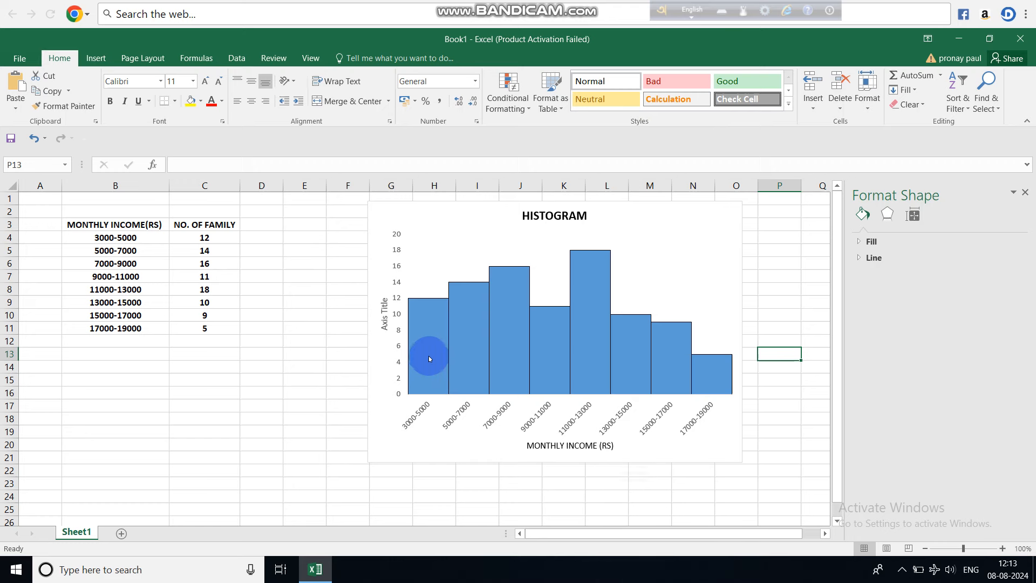
# Replace the vertical axis title text with NO. FAMILY
pyautogui.click(384, 323)
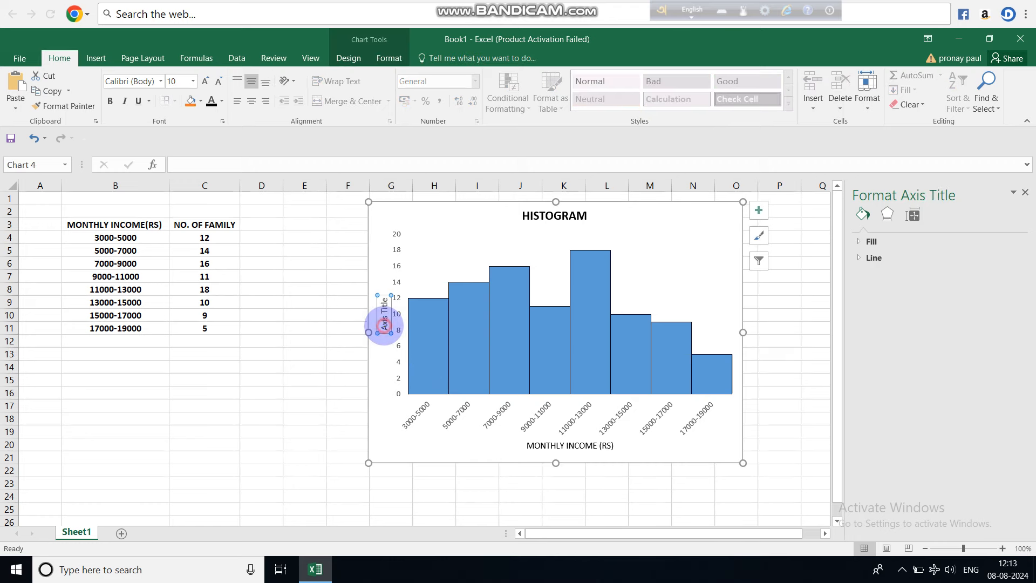
pyautogui.click(384, 298)
pyautogui.press('BackSpace')
pyautogui.press('BackSpace')
pyautogui.press('BackSpace')
pyautogui.press('BackSpace')
pyautogui.press('BackSpace')
pyautogui.press('BackSpace')
pyautogui.press('BackSpace')
pyautogui.press('BackSpace')
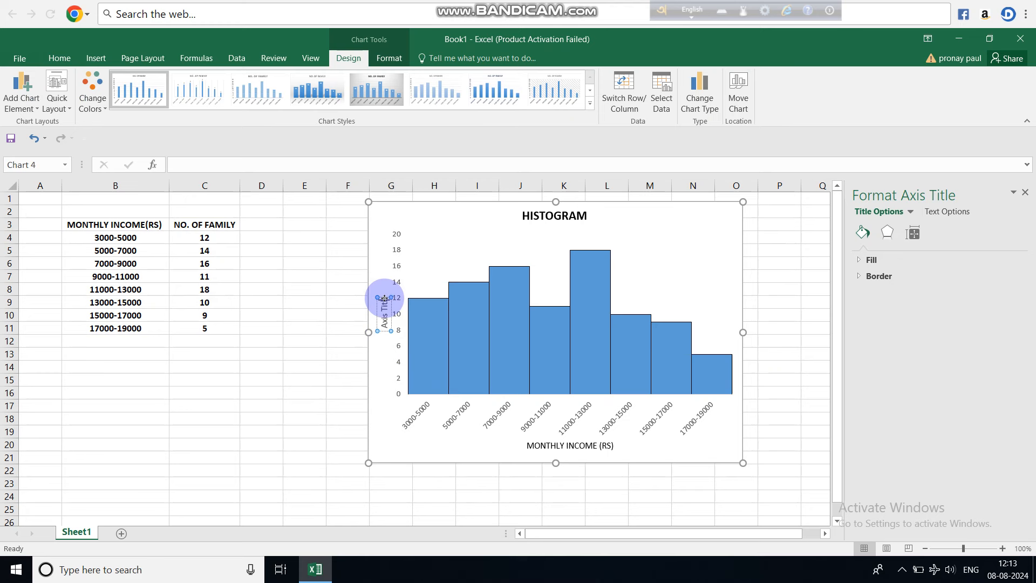
pyautogui.press('BackSpace')
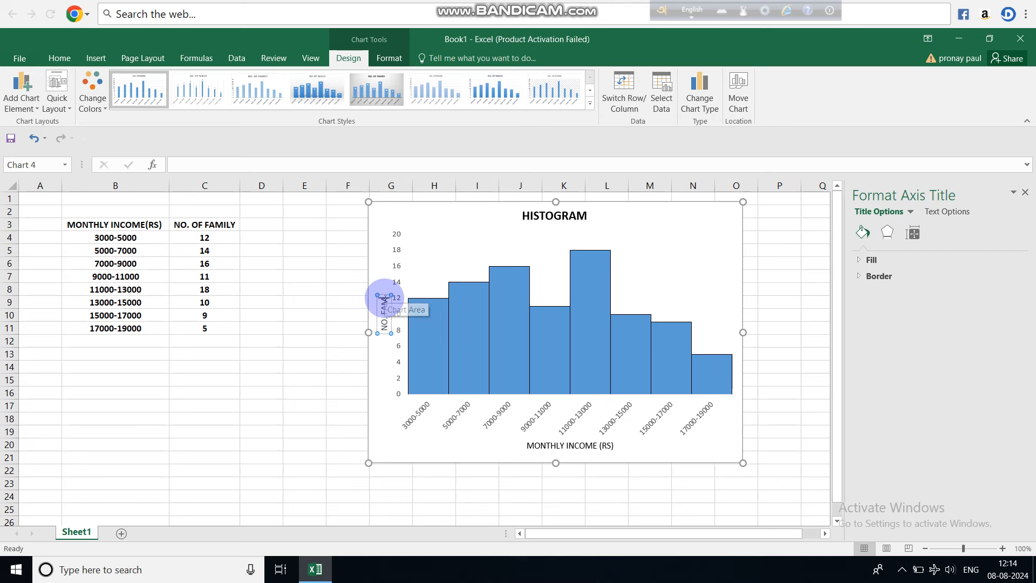
pyautogui.write('ILY')
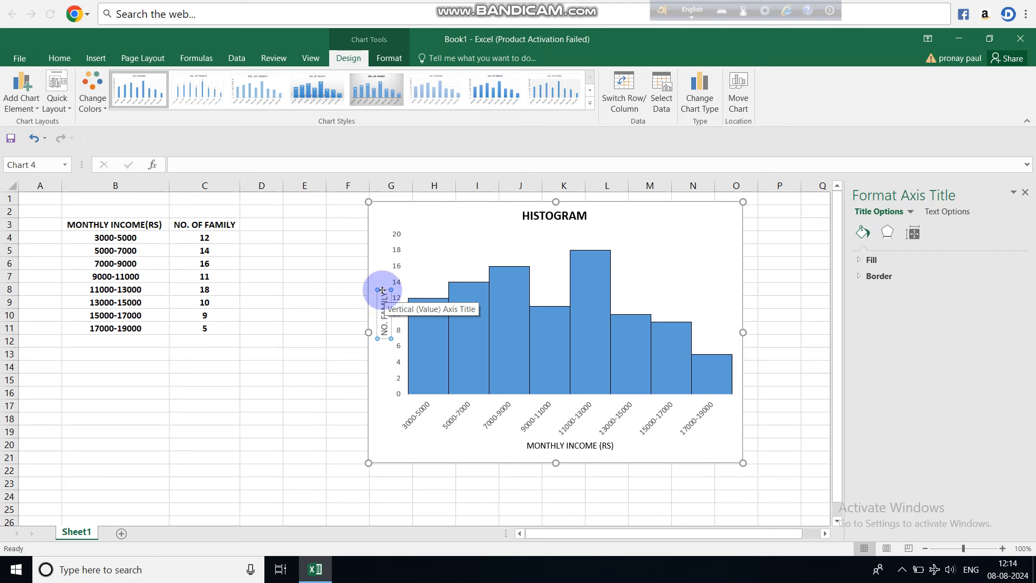
# Make the vertical axis title NO. FAMILY bold
pyautogui.click(383, 292)
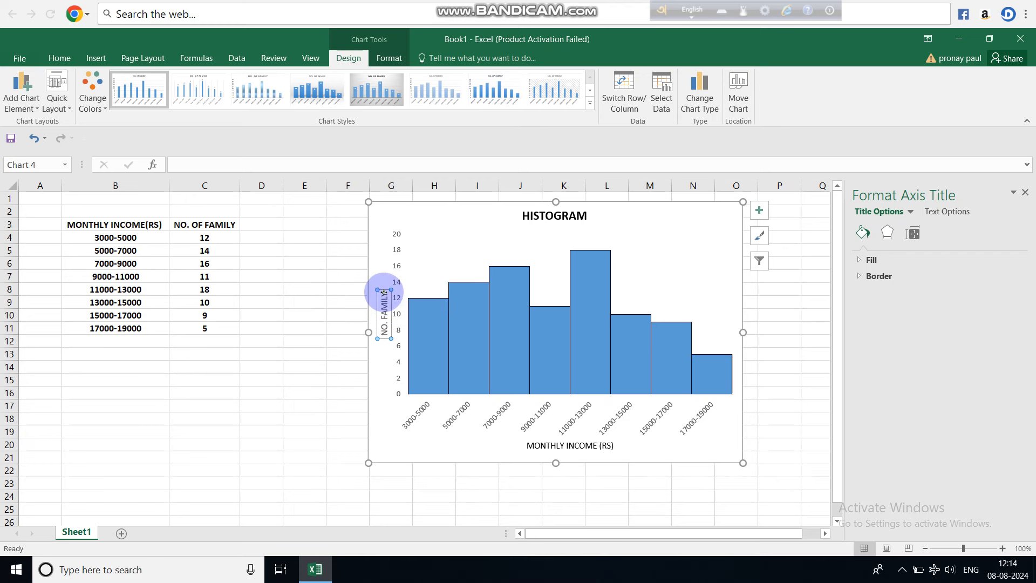
pyautogui.moveTo(385, 293); pyautogui.dragTo(382, 325)
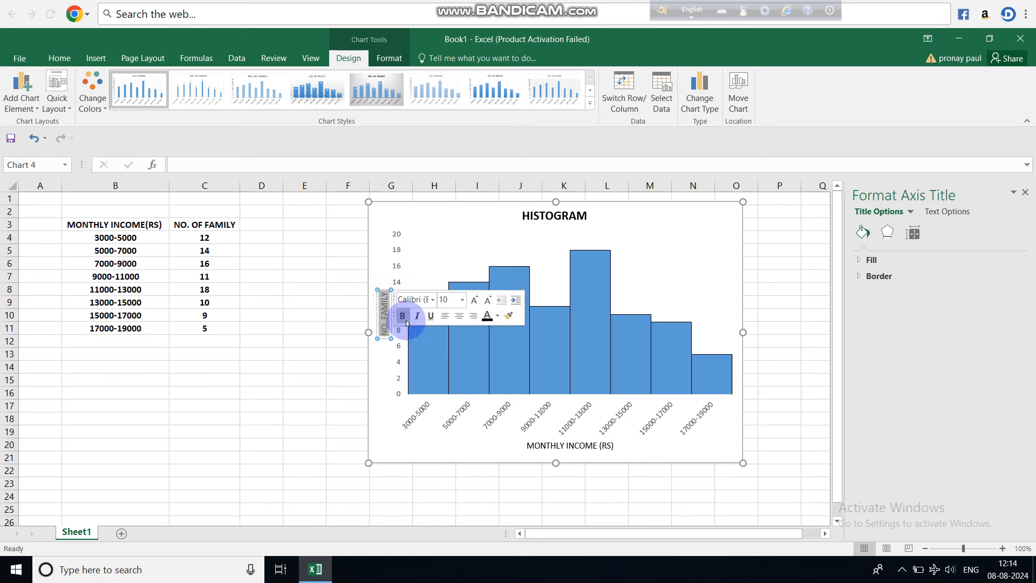
pyautogui.click(402, 316)
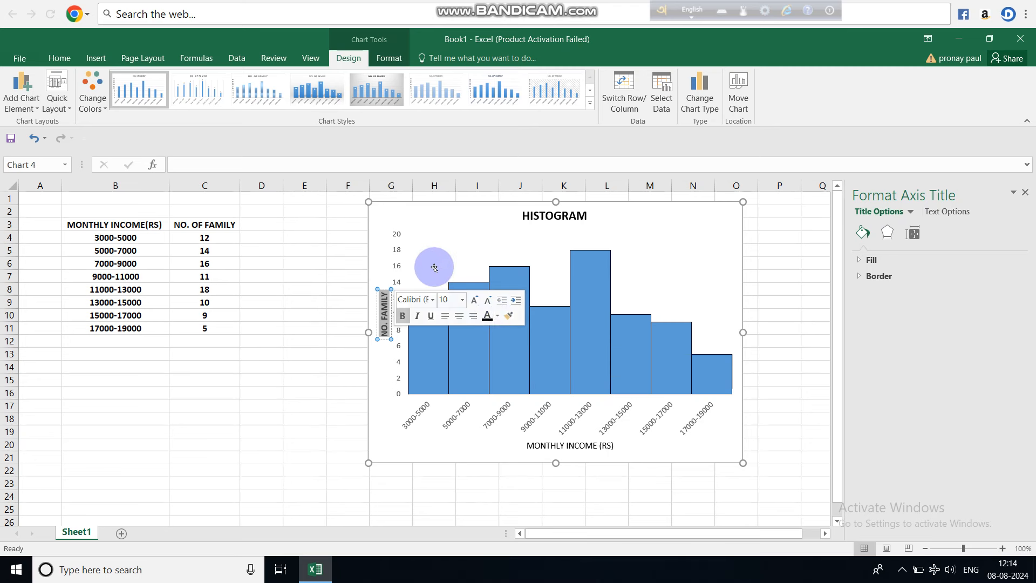
pyautogui.click(436, 229)
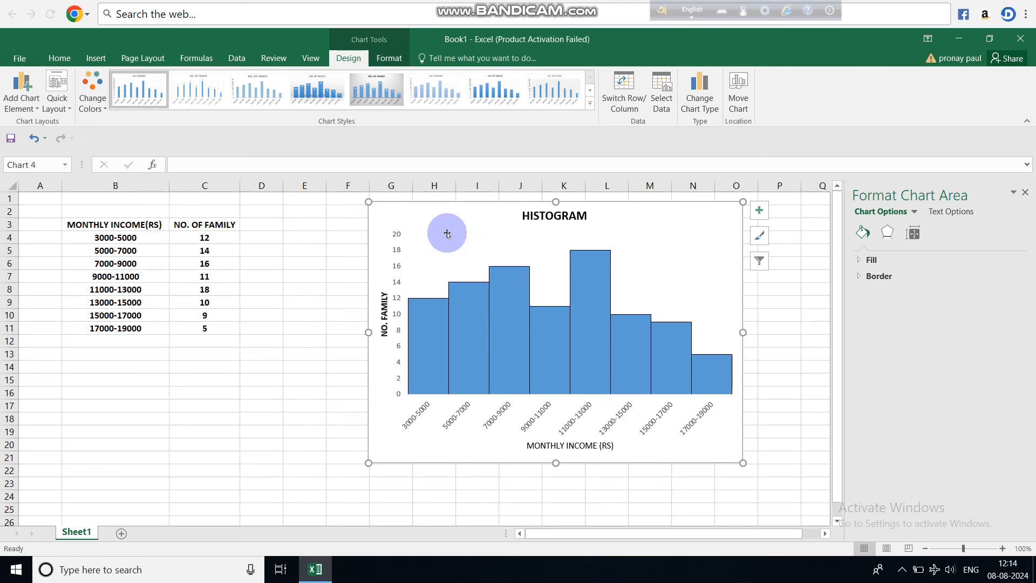
pyautogui.click(462, 261)
pyautogui.rightClick(462, 261)
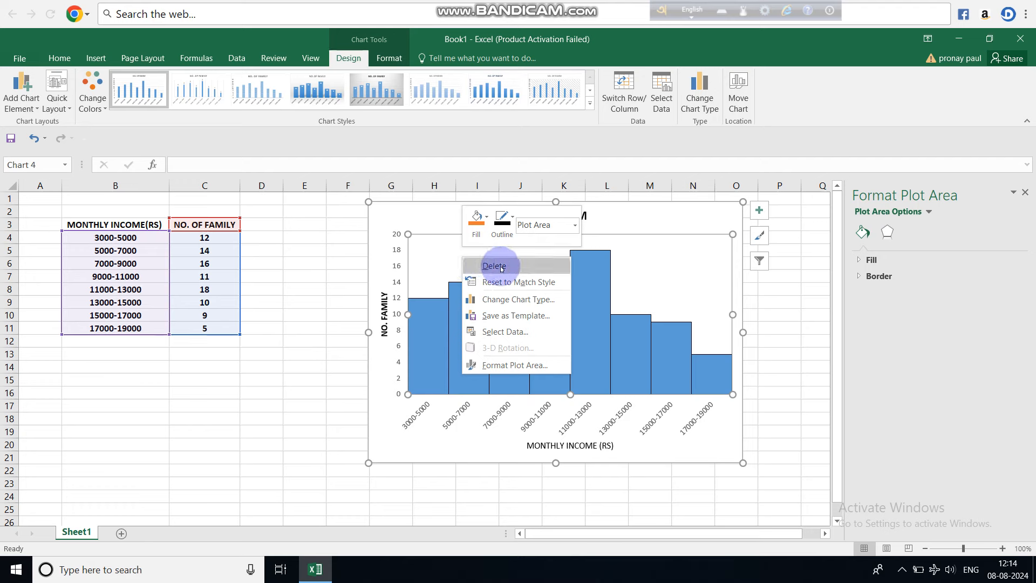
pyautogui.click(514, 218)
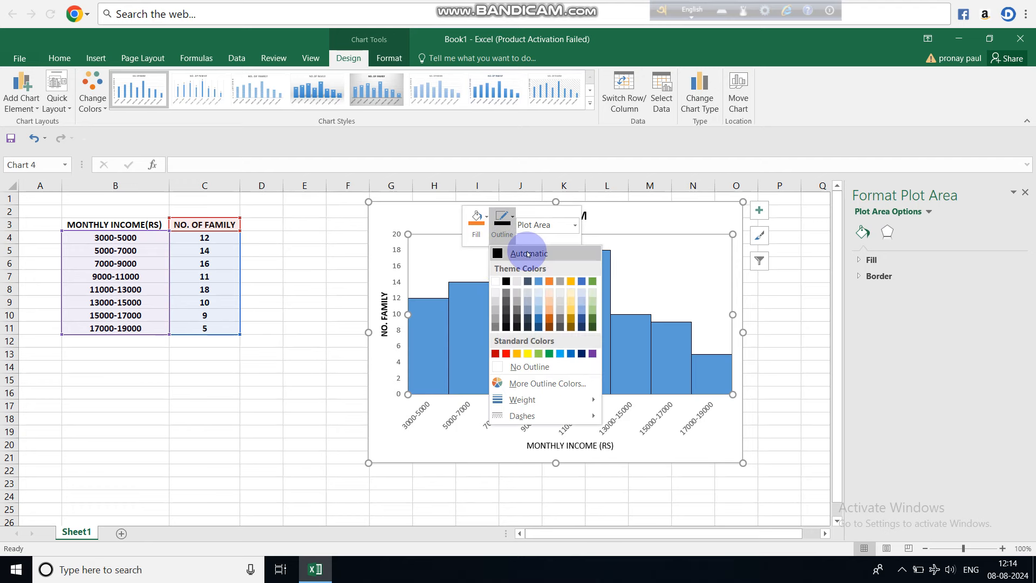
pyautogui.click(641, 257)
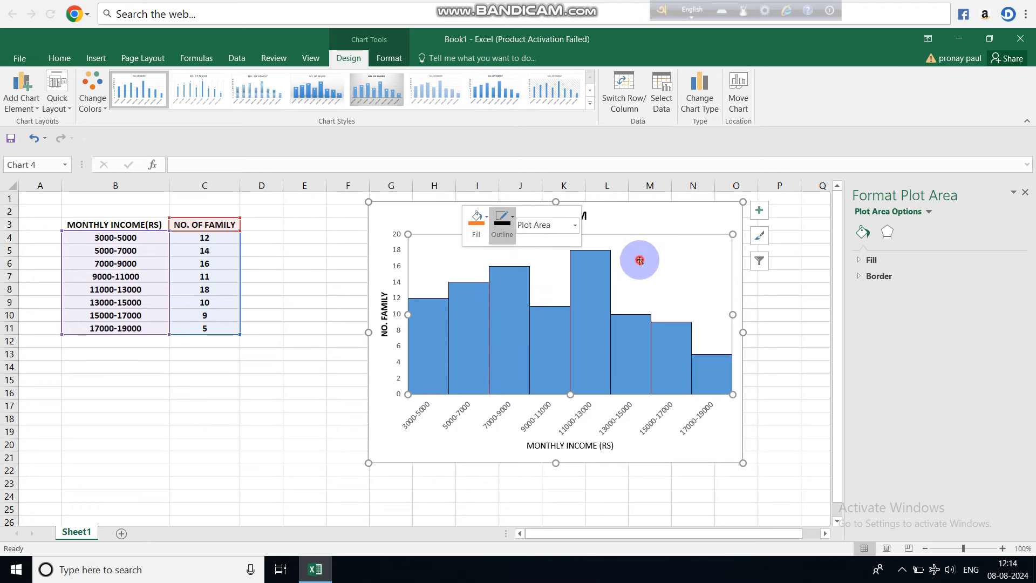
pyautogui.click(643, 212)
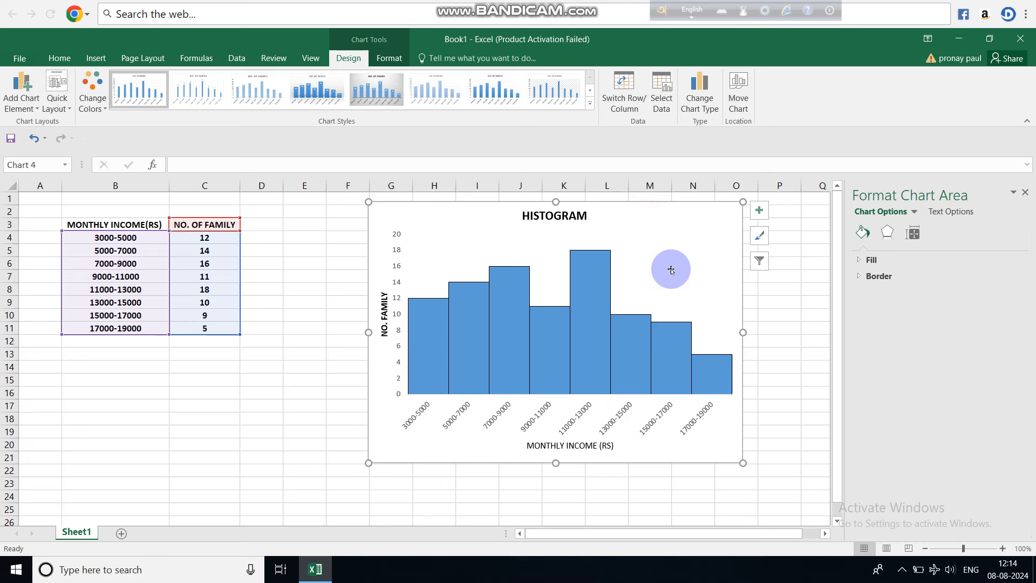
# Give the chart's plot area an outline in the Automatic black color
pyautogui.click(662, 269)
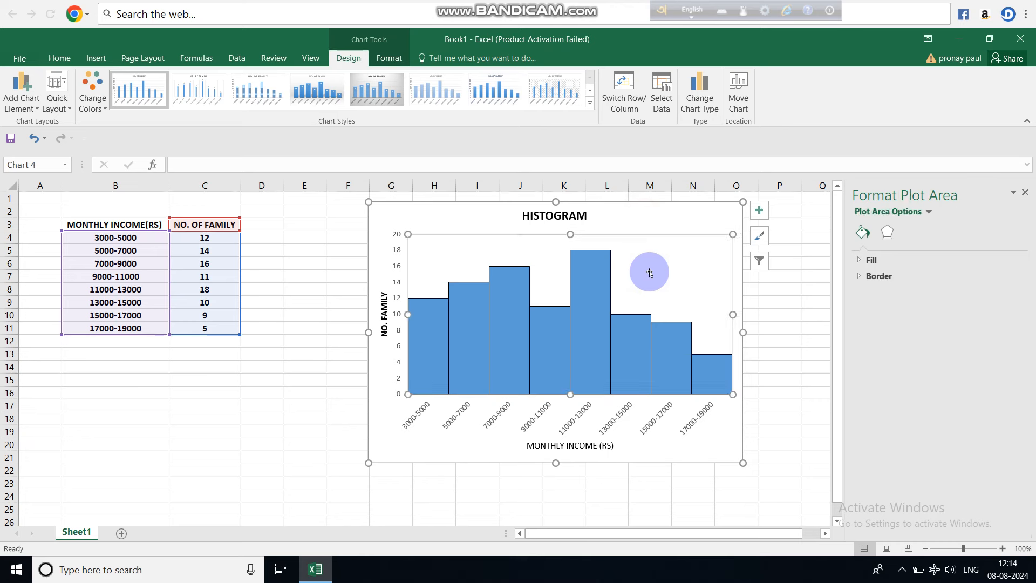
pyautogui.rightClick(650, 273)
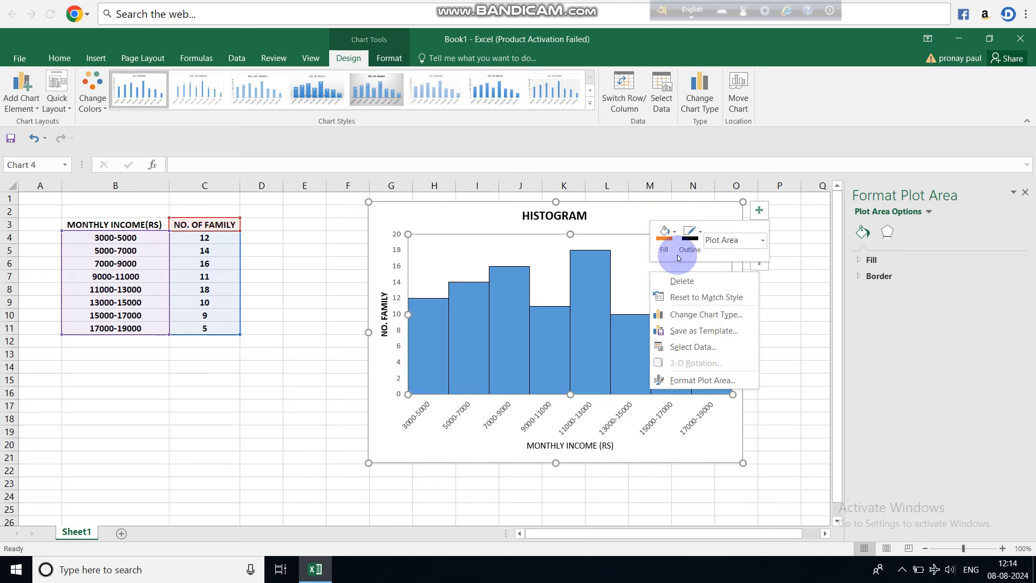
pyautogui.click(696, 235)
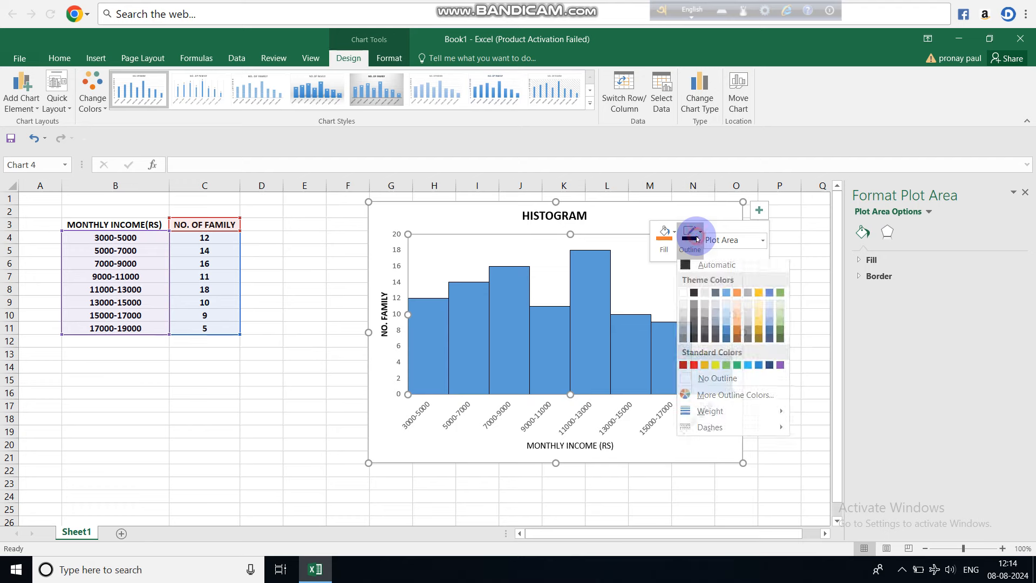
pyautogui.click(710, 268)
pyautogui.click(806, 301)
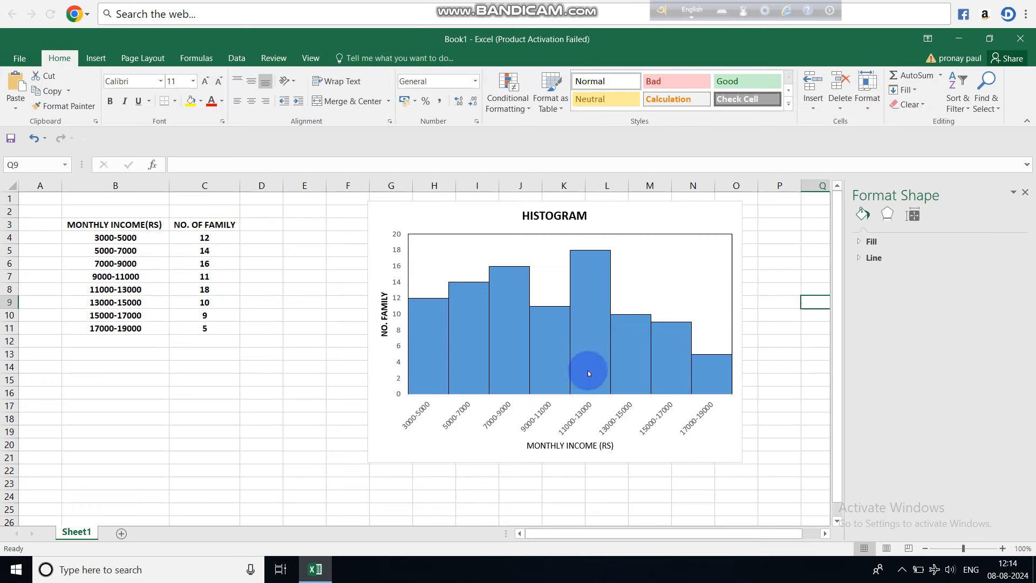
# Set both the major and minor tick mark types of the horizontal axis to Outside
pyautogui.click(410, 423)
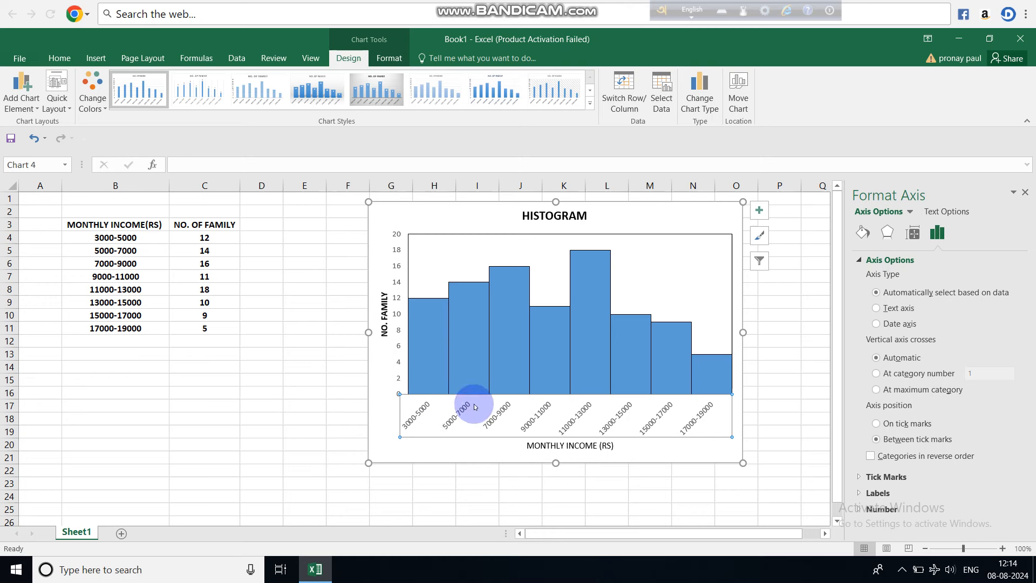
pyautogui.click(778, 405)
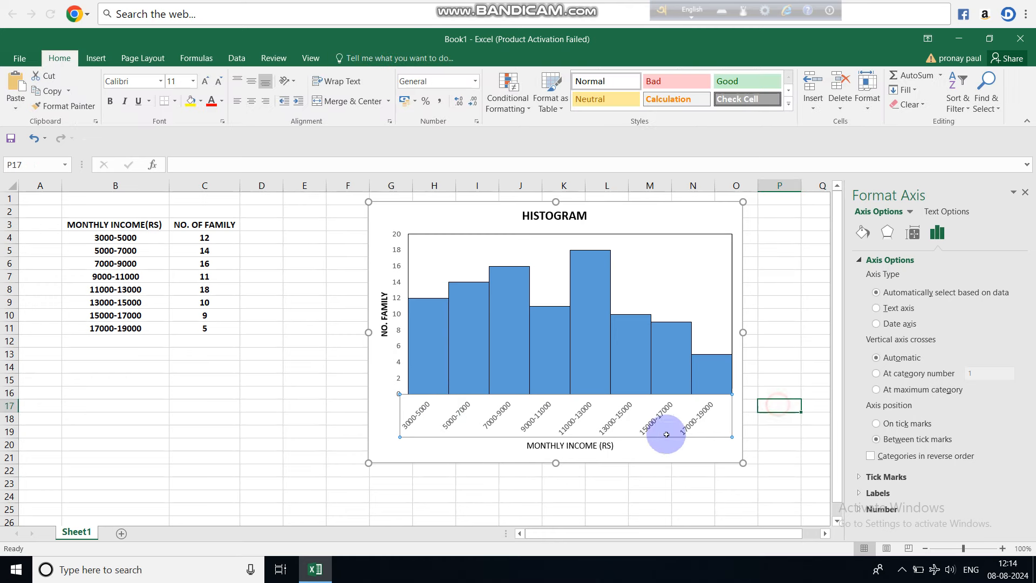
pyautogui.click(535, 425)
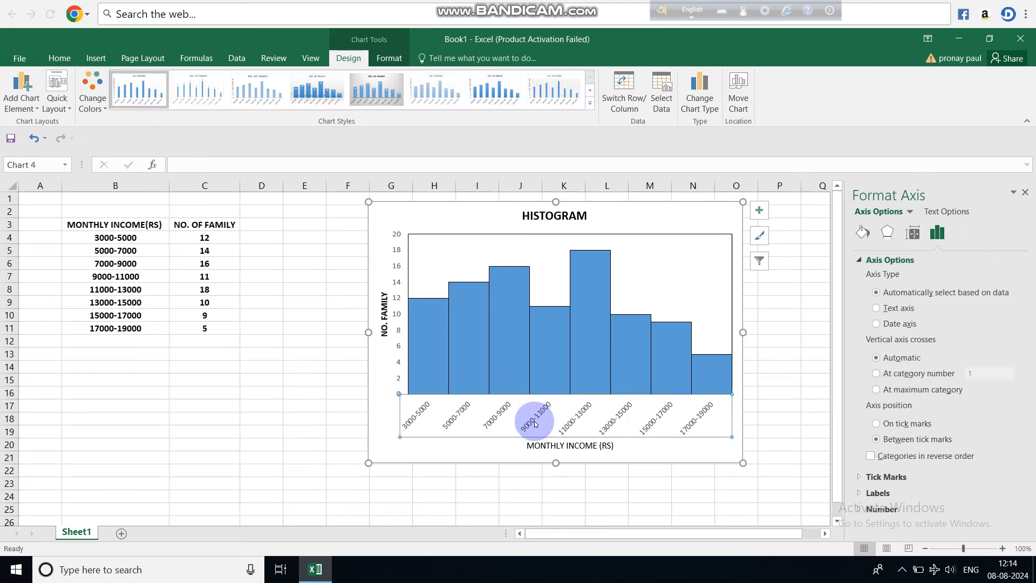
pyautogui.click(862, 478)
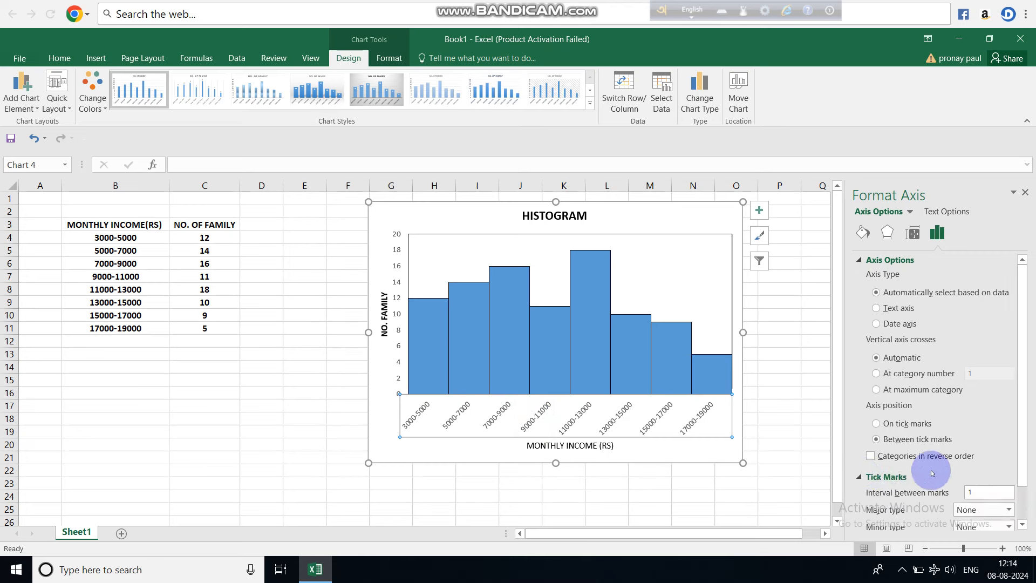
pyautogui.moveTo(1023, 473); pyautogui.dragTo(1024, 497)
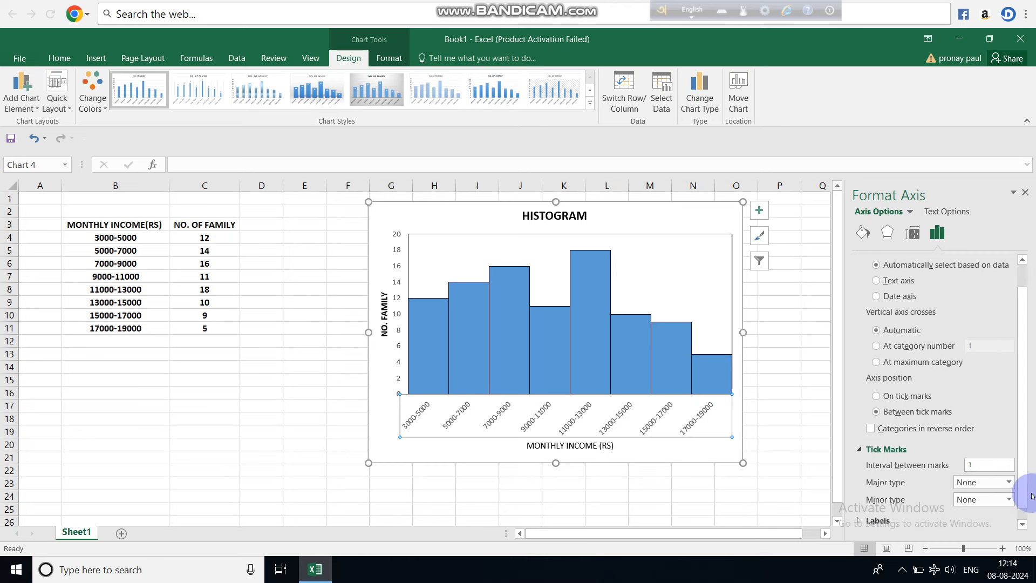
pyautogui.click(1007, 482)
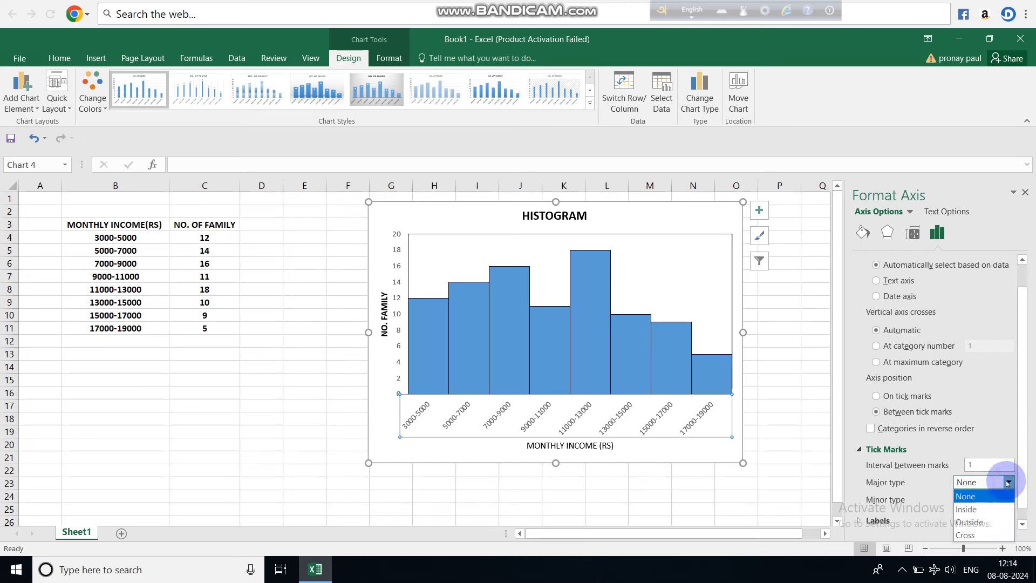
pyautogui.click(982, 522)
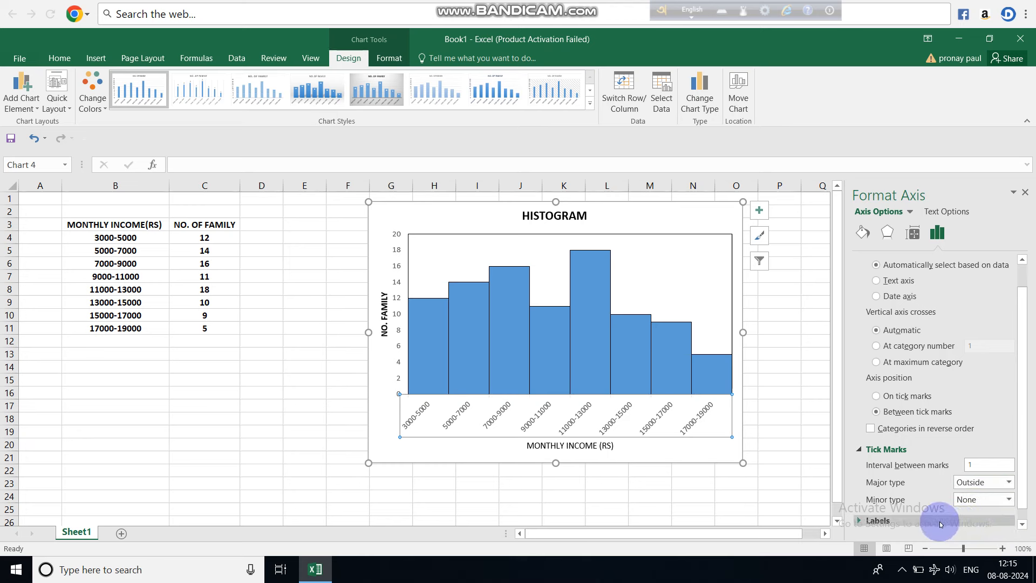
pyautogui.click(1008, 499)
pyautogui.click(976, 473)
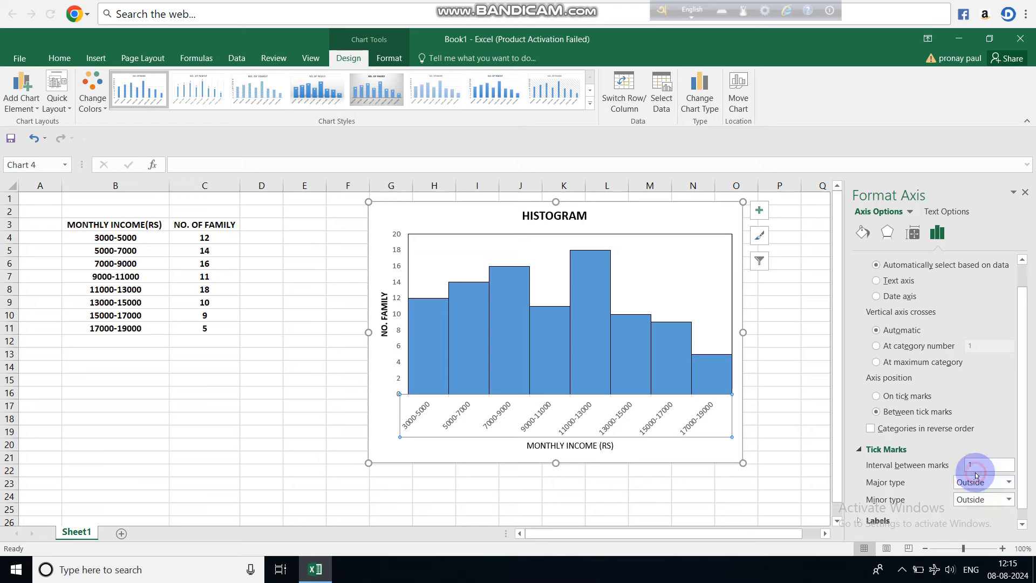
pyautogui.click(781, 405)
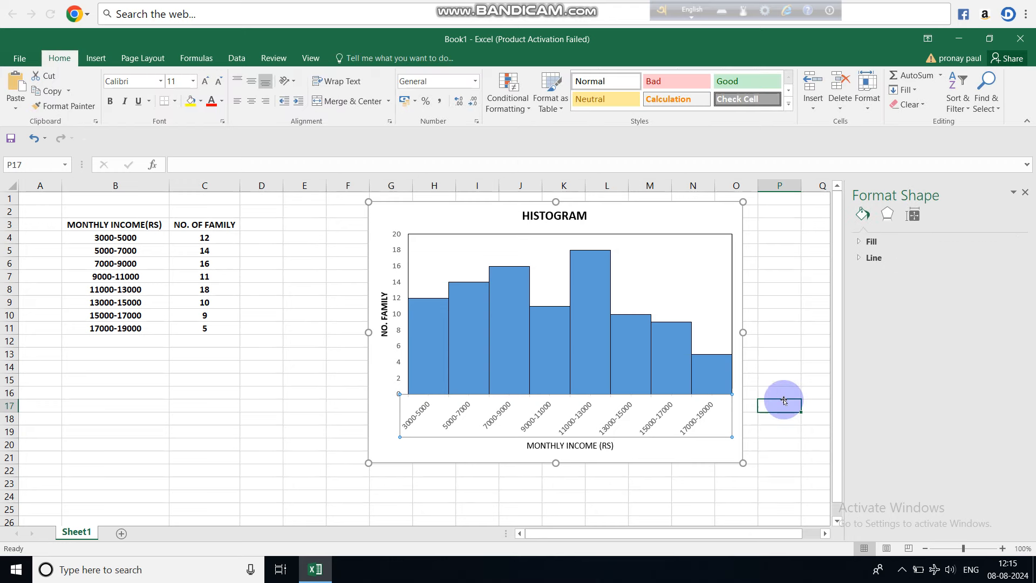
# Try the Inside major tick mark type on the horizontal axis, then set it back to Outside
pyautogui.click(631, 413)
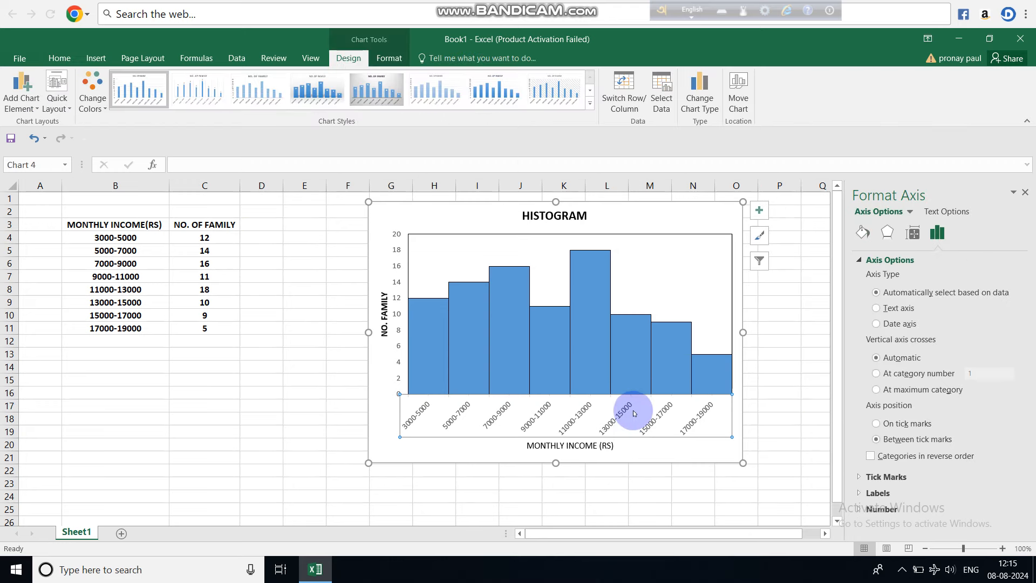
pyautogui.click(862, 477)
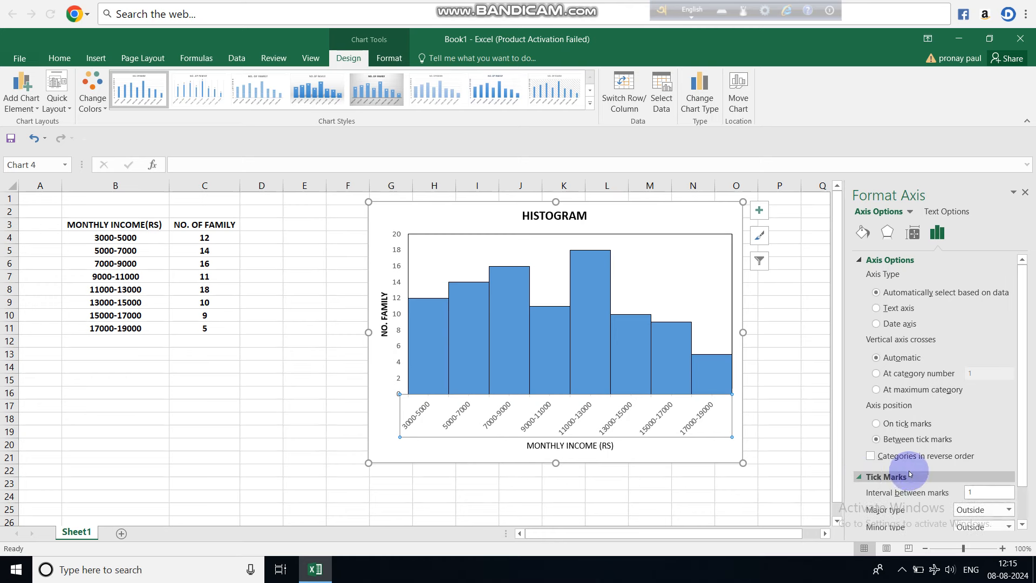
pyautogui.click(1008, 509)
pyautogui.click(968, 469)
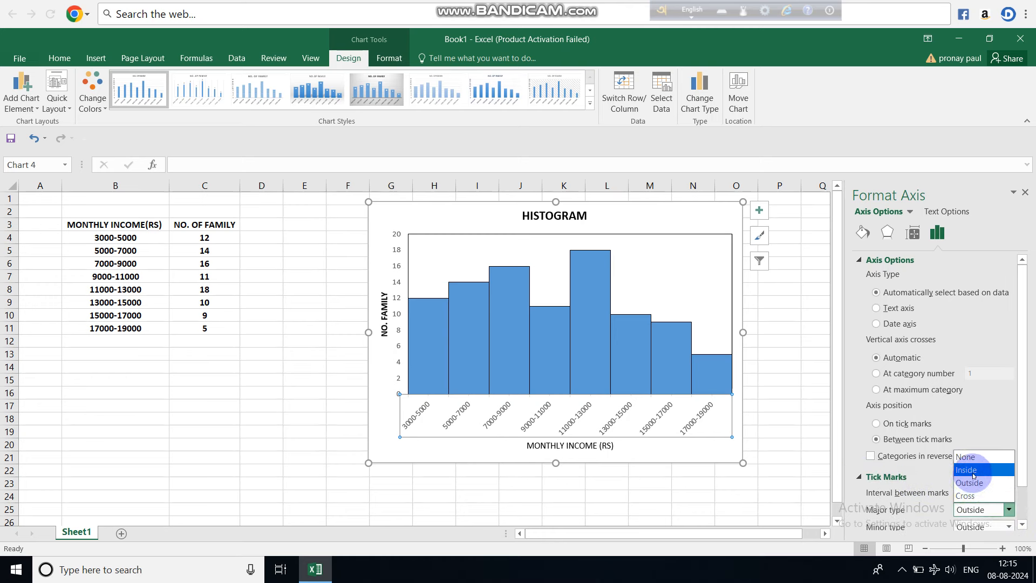
pyautogui.click(1008, 510)
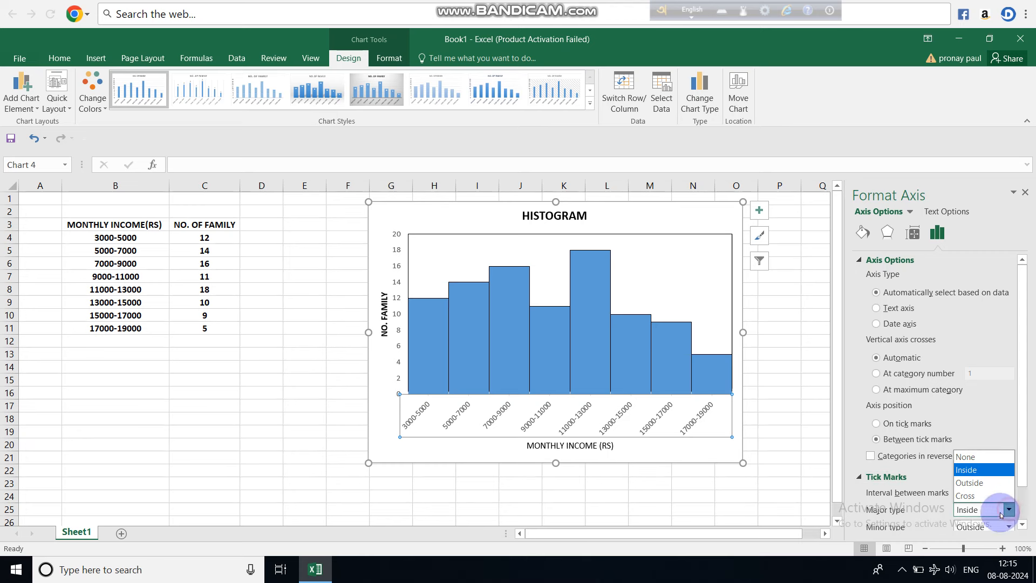
pyautogui.click(983, 483)
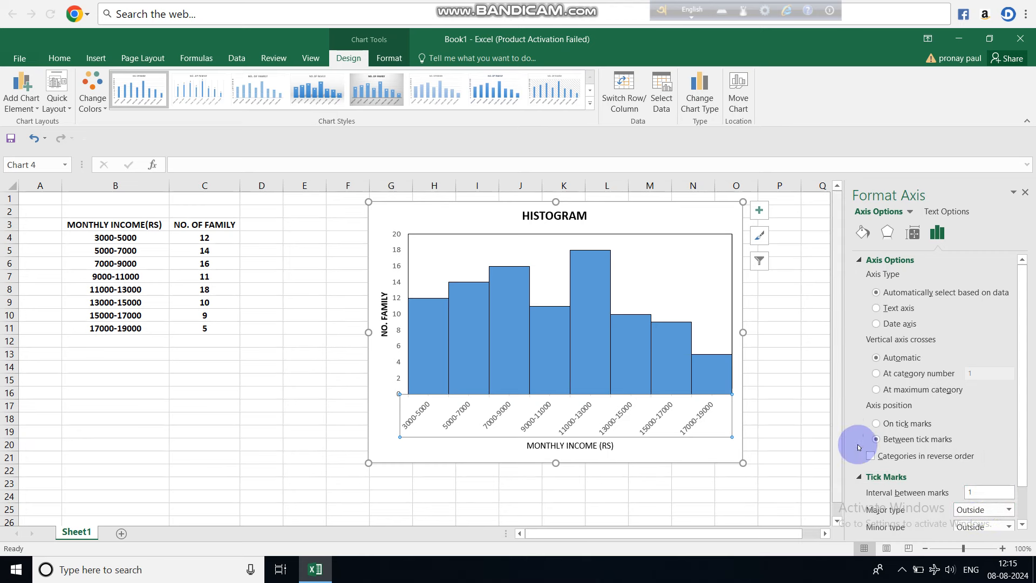
# Set the line color of the horizontal axis to the Automatic black color
pyautogui.click(862, 232)
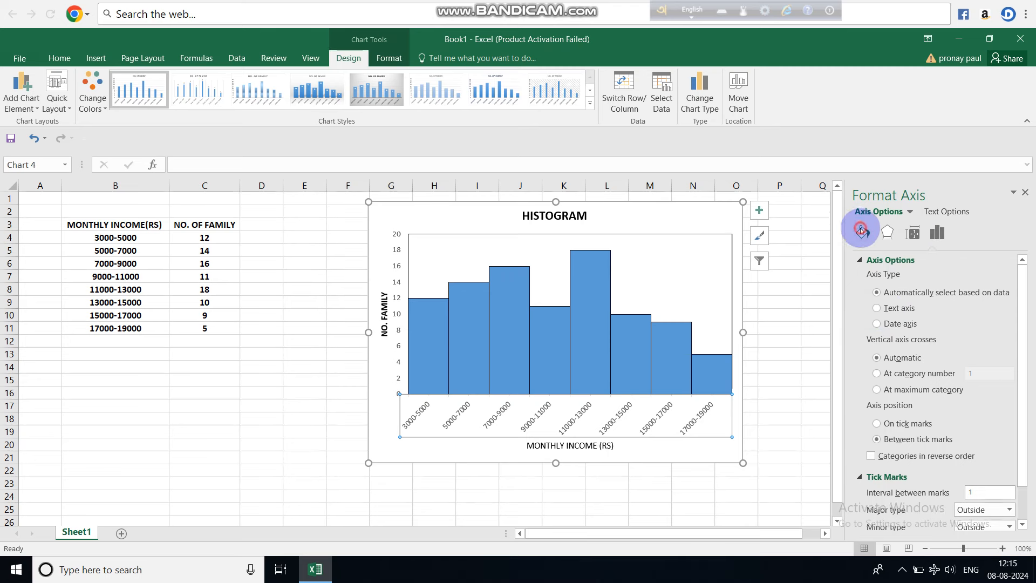
pyautogui.click(873, 276)
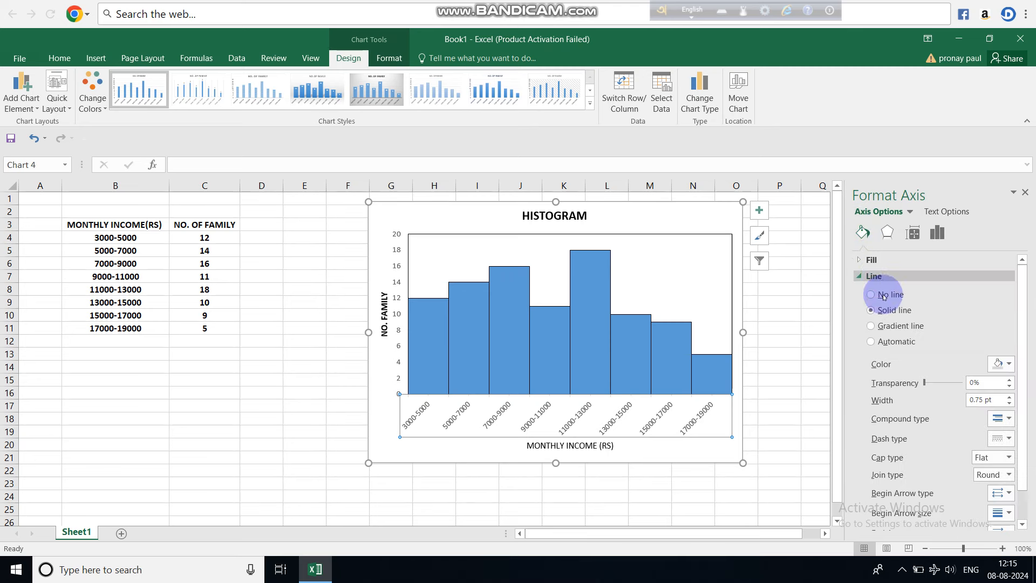
pyautogui.click(1001, 363)
pyautogui.click(942, 393)
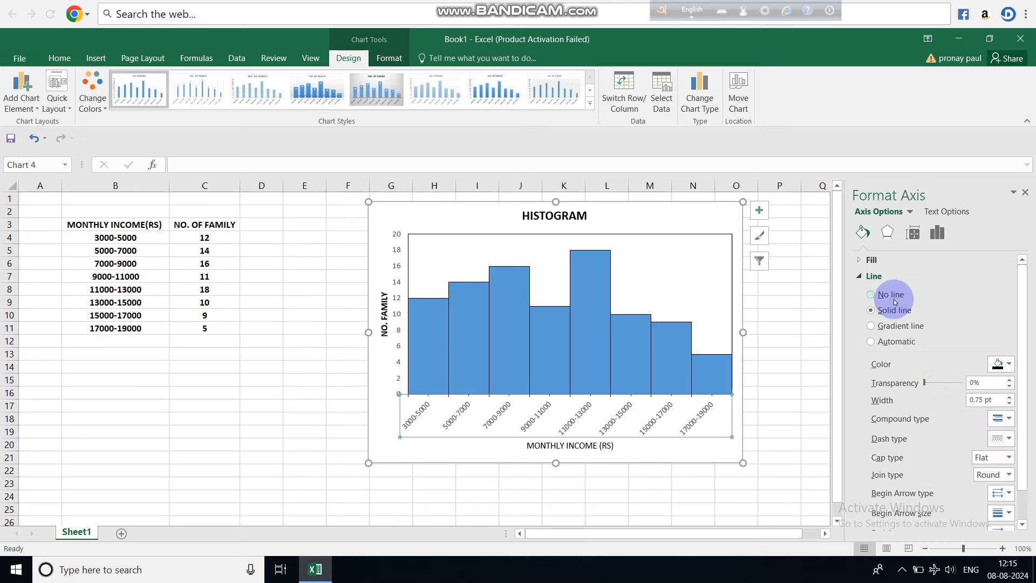
pyautogui.click(810, 381)
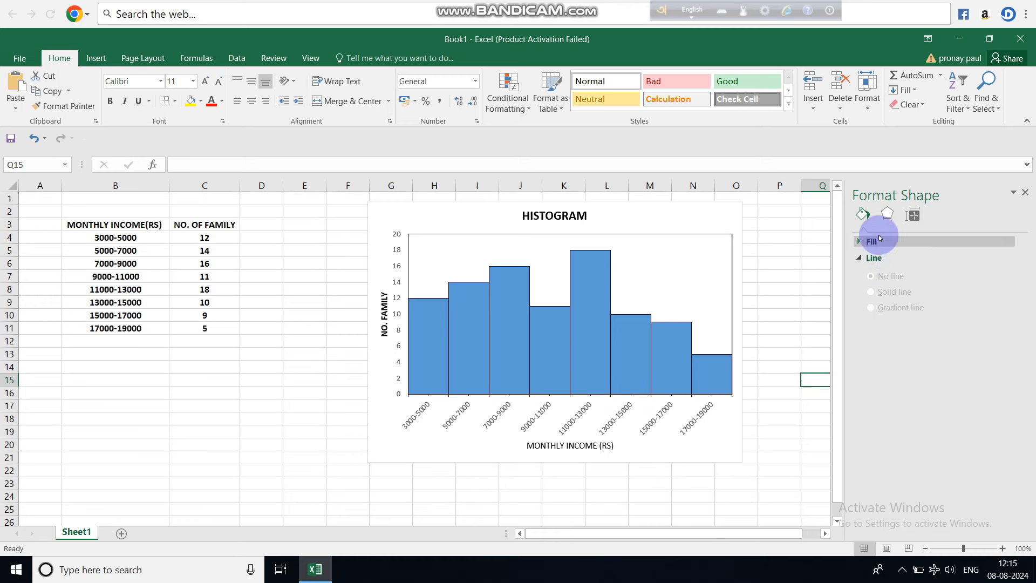
pyautogui.click(858, 259)
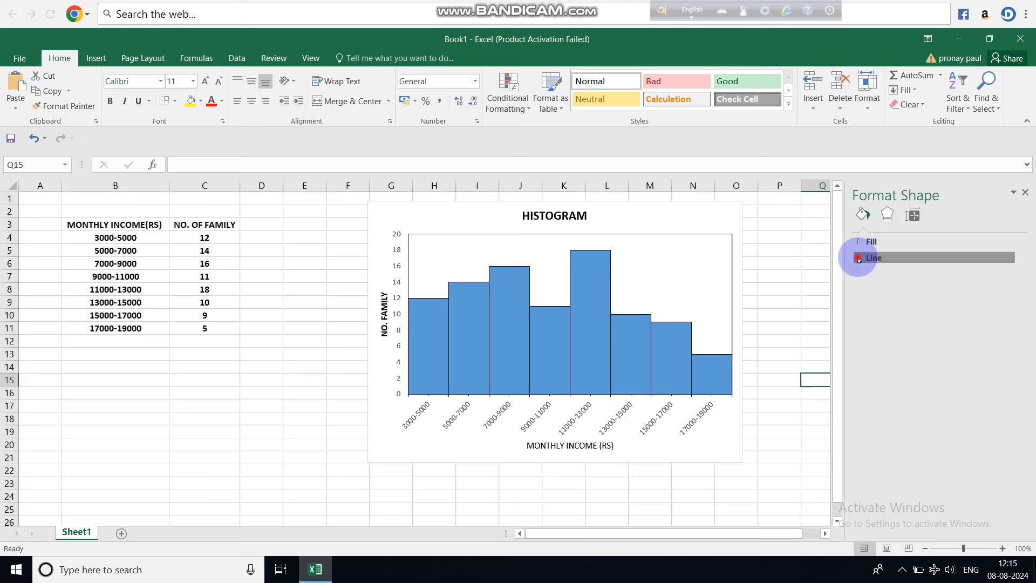
pyautogui.click(859, 258)
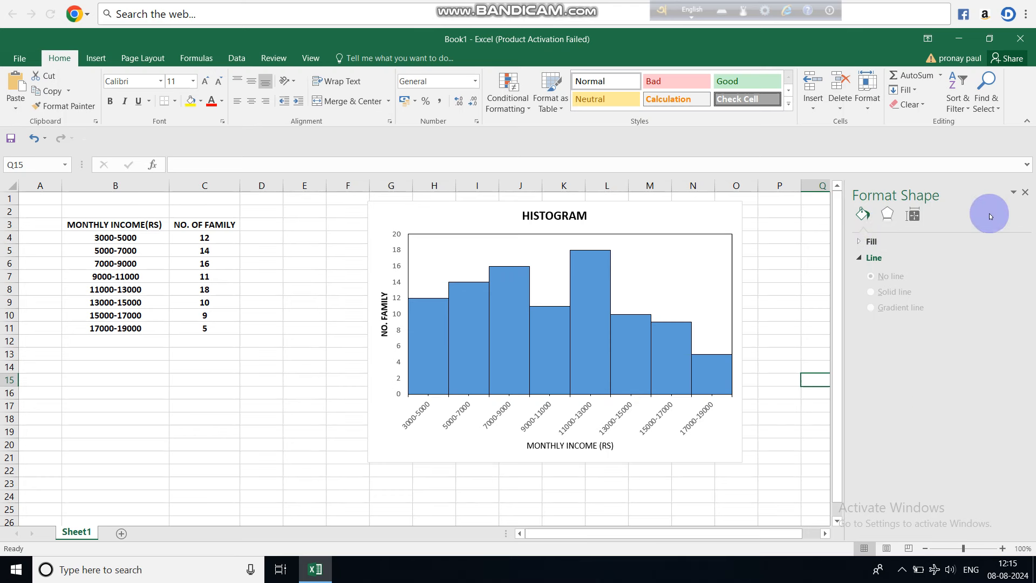
pyautogui.click(779, 303)
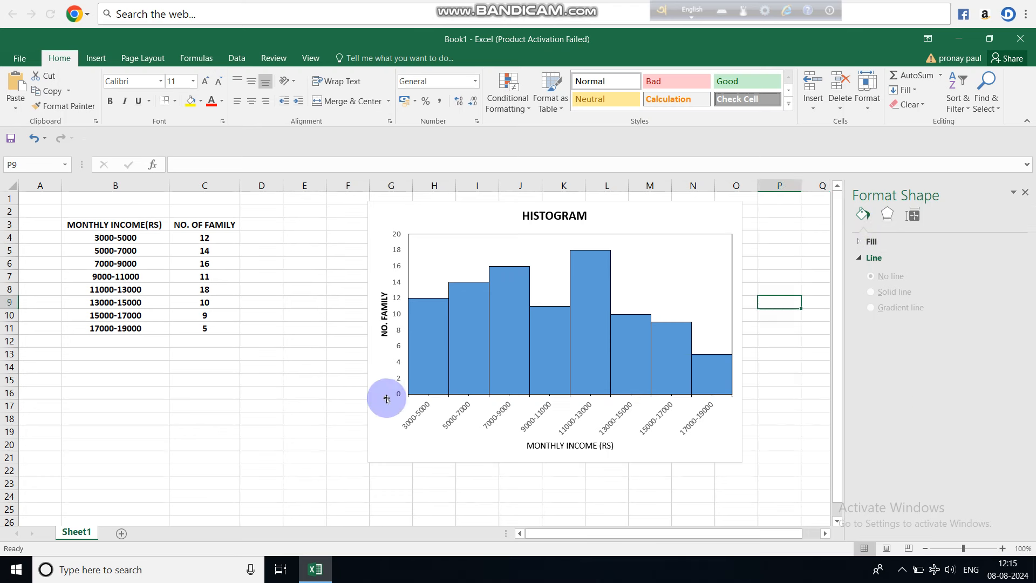
# Set the minor tick mark type of the chart's vertical axis to Outside
pyautogui.click(400, 365)
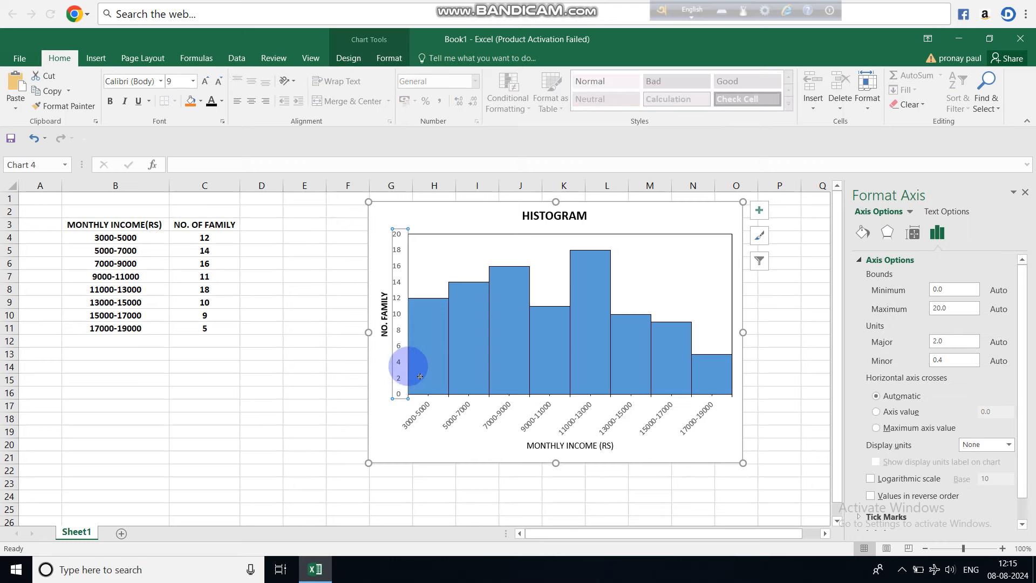
pyautogui.moveTo(1022, 391); pyautogui.dragTo(1023, 393)
pyautogui.click(403, 370)
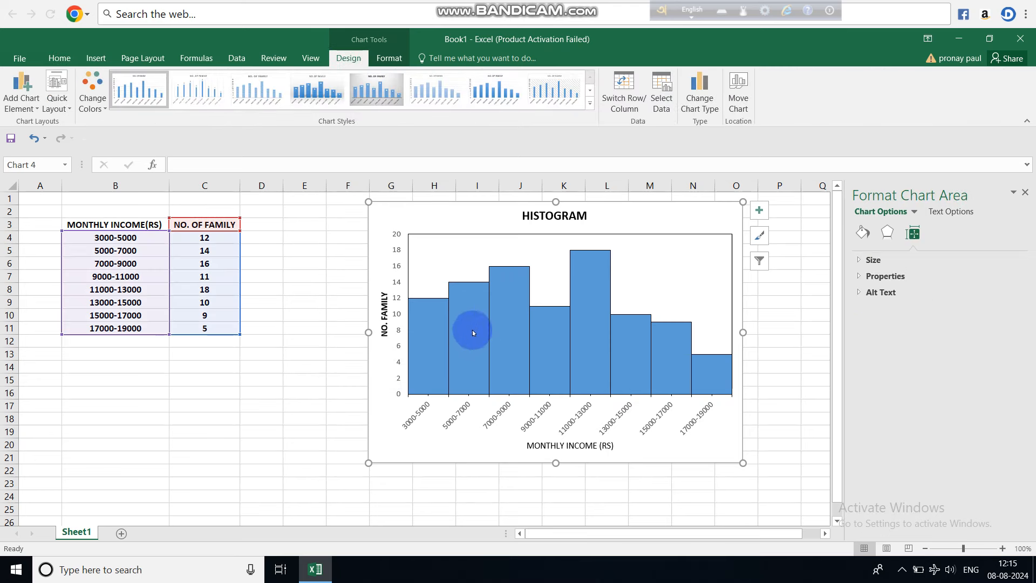
pyautogui.click(403, 298)
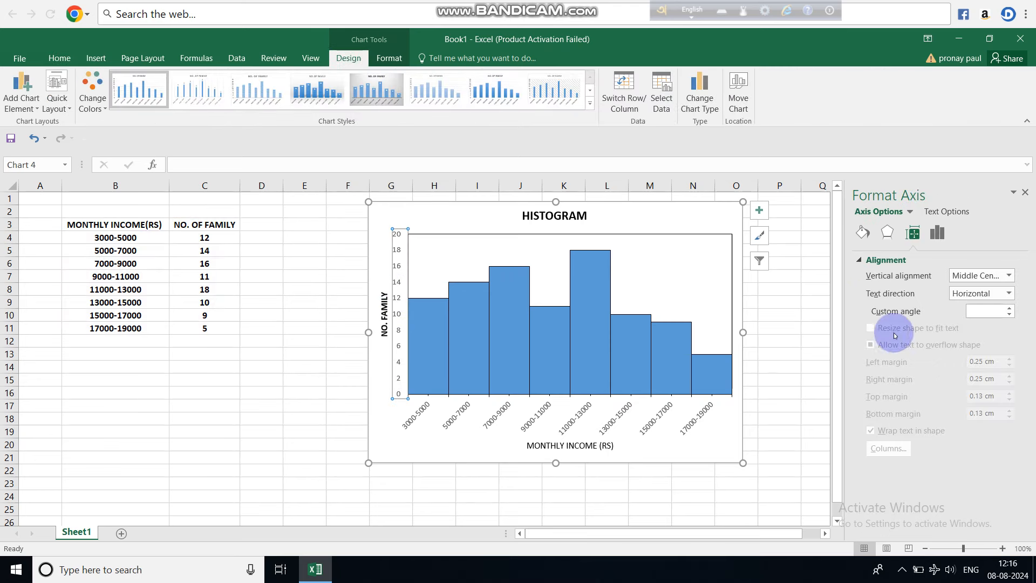
pyautogui.click(935, 233)
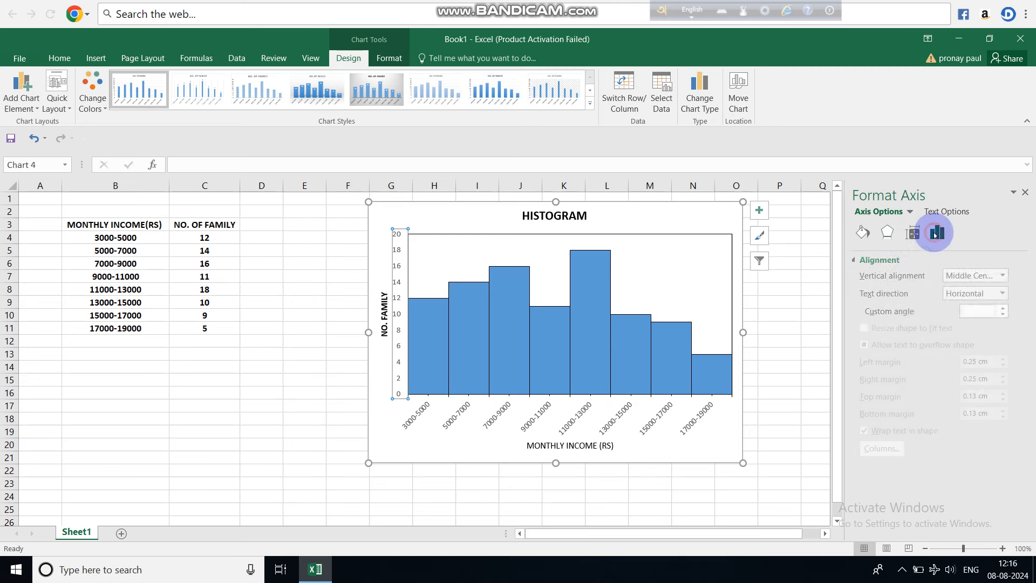
pyautogui.click(869, 276)
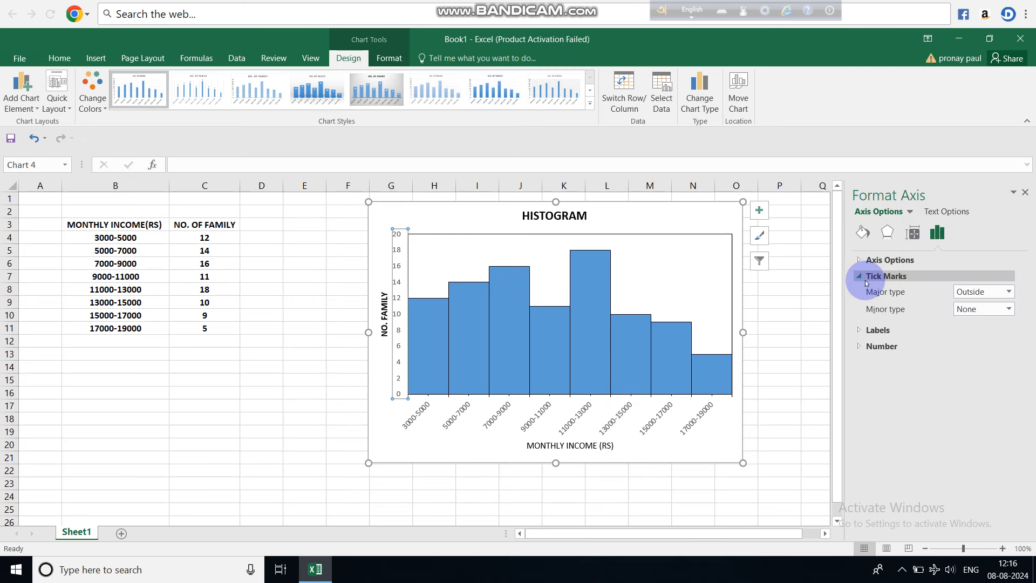
pyautogui.click(1008, 309)
pyautogui.click(983, 348)
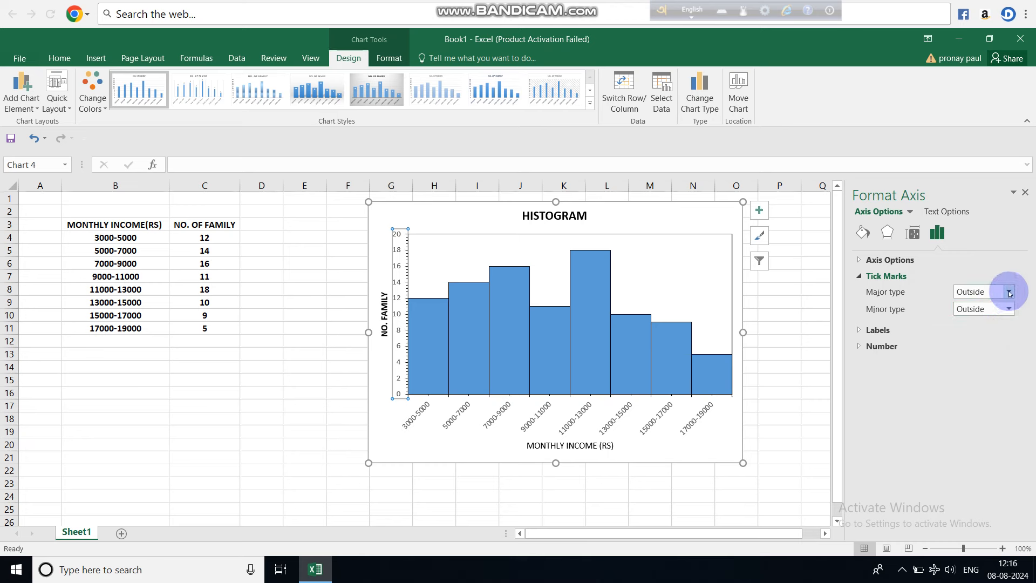
# Try the Inside and Cross major tick mark types on the vertical axis, then set it back to Outside
pyautogui.click(1008, 292)
pyautogui.click(983, 323)
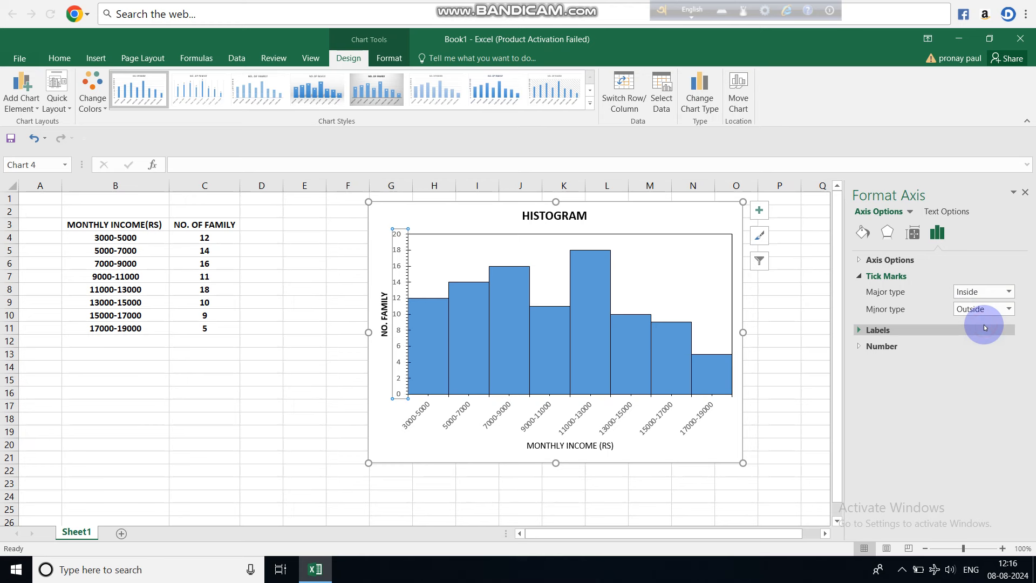
pyautogui.click(1008, 292)
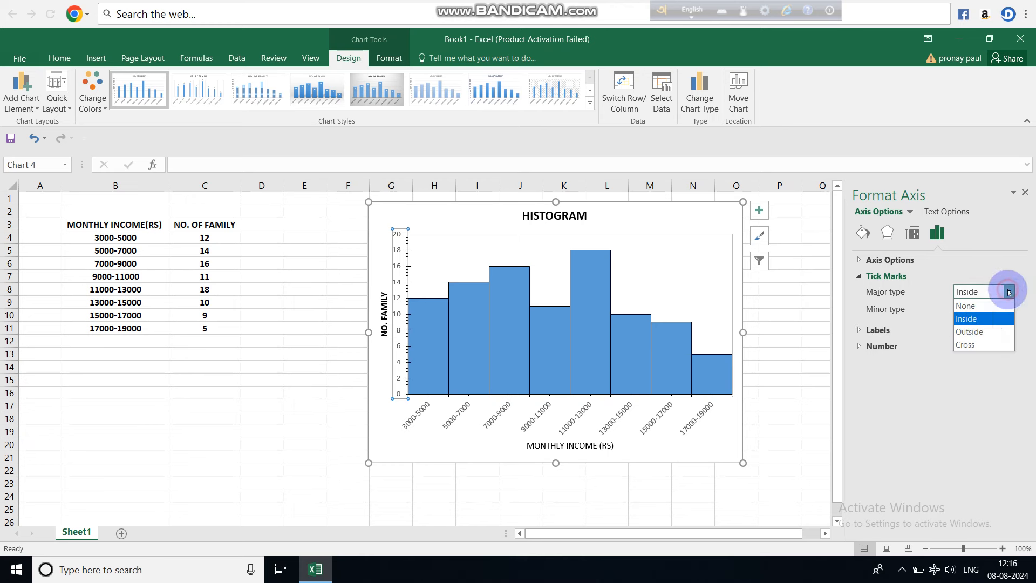
pyautogui.click(983, 340)
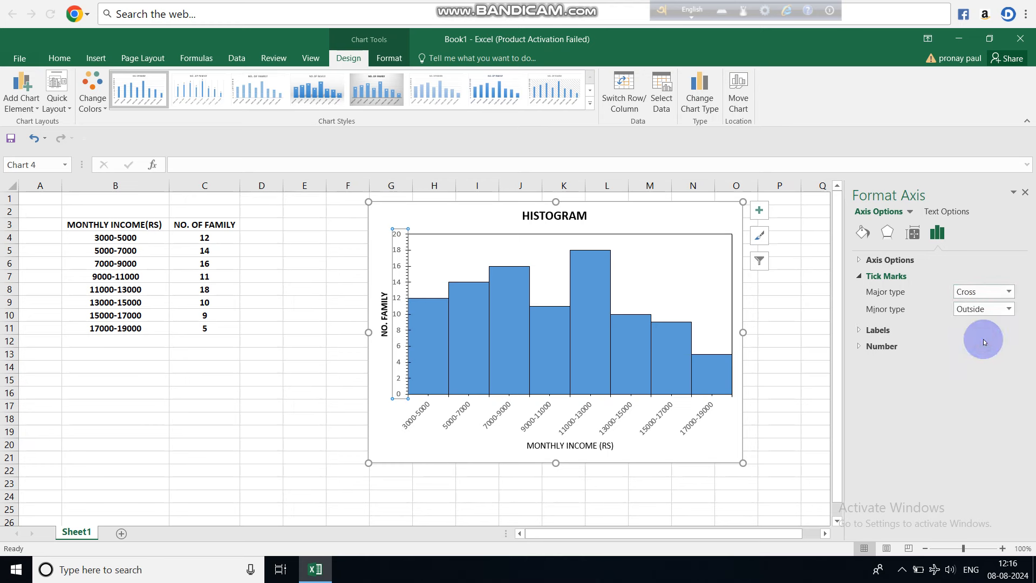
pyautogui.click(1008, 292)
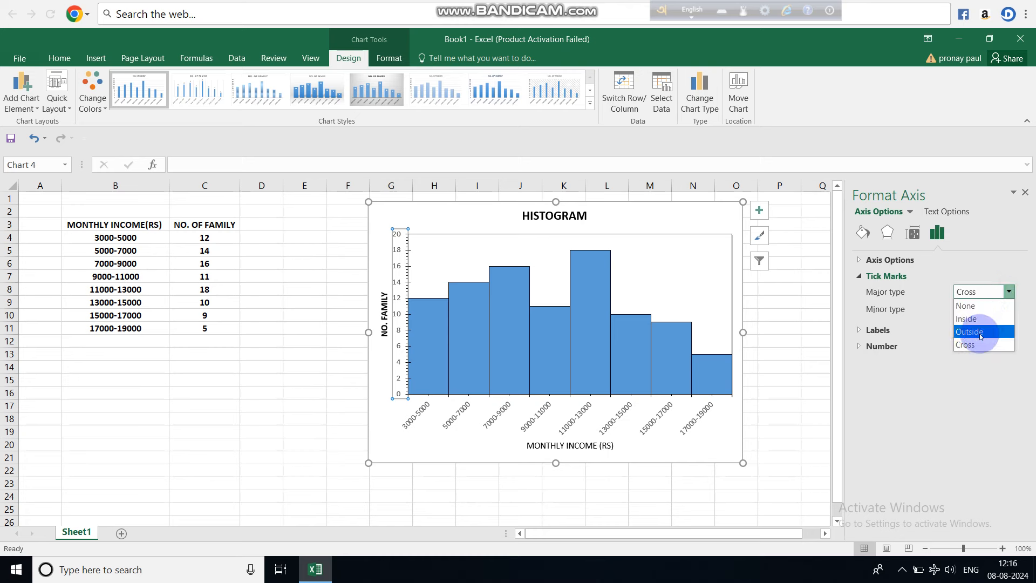
pyautogui.click(979, 335)
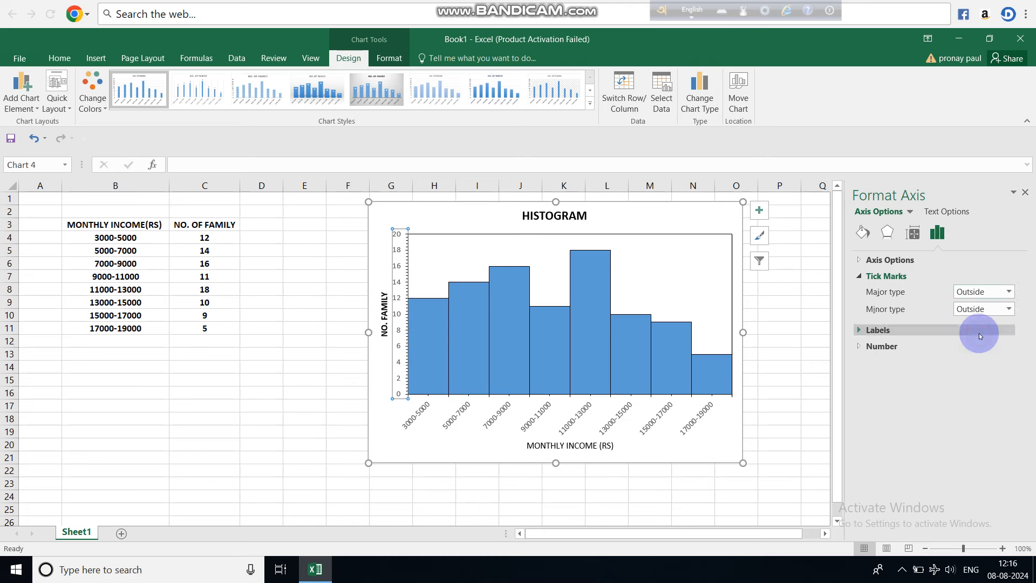
# Set the minor tick mark type of the vertical axis to None
pyautogui.click(1008, 311)
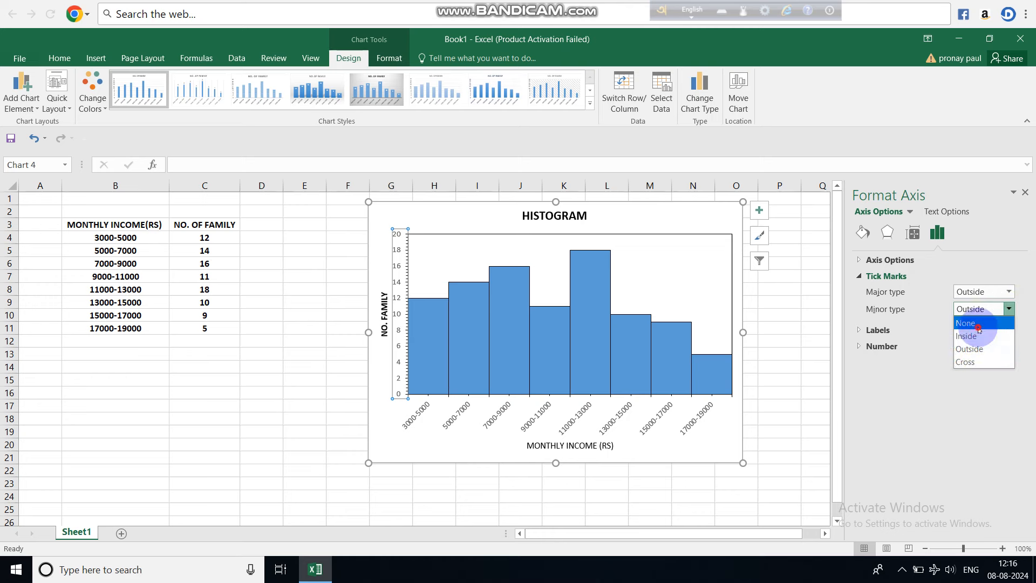
pyautogui.click(979, 323)
pyautogui.click(814, 328)
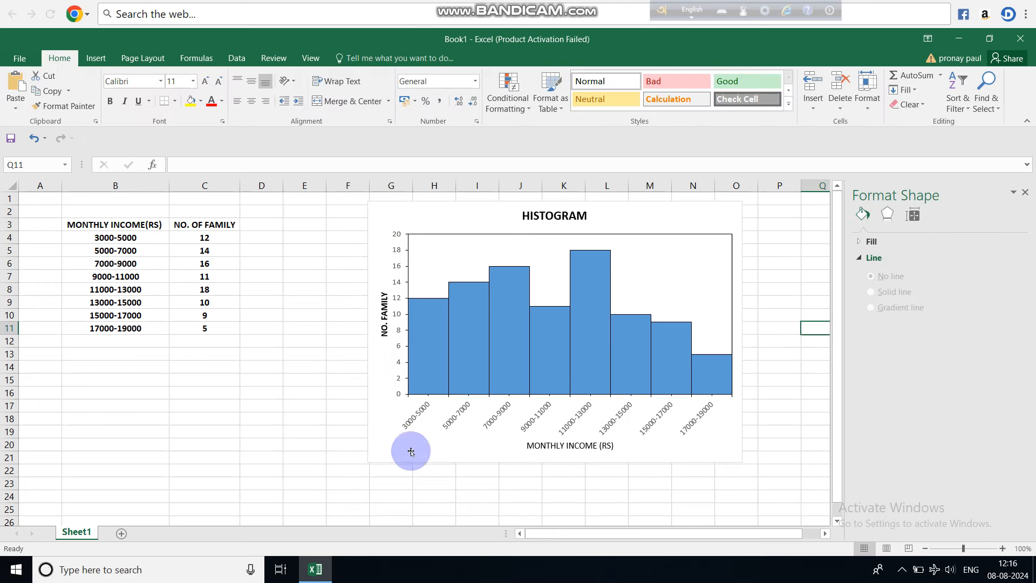
# Change the font color of the horizontal axis labels to the Automatic black color
pyautogui.click(415, 417)
pyautogui.rightClick(420, 415)
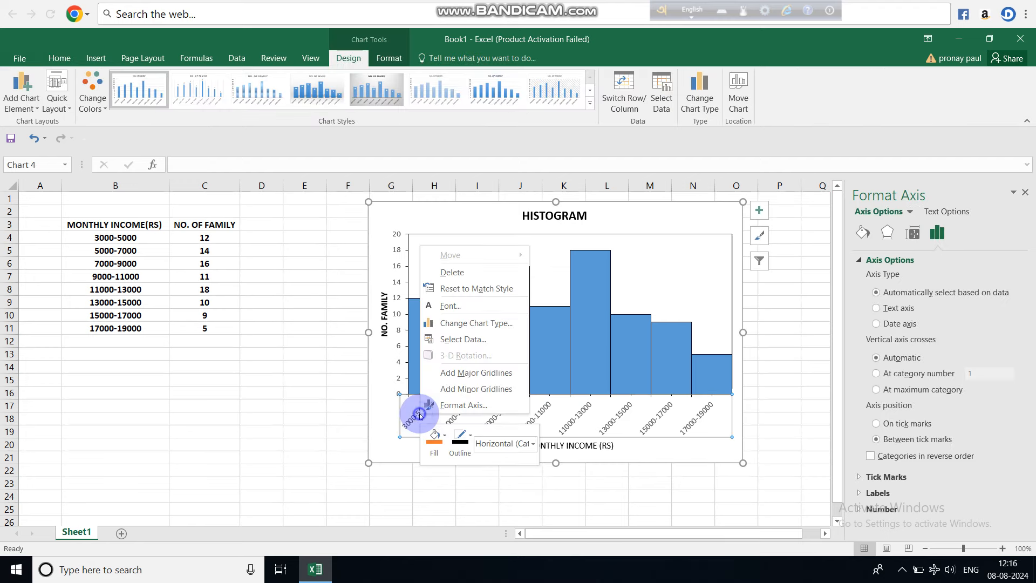
pyautogui.click(476, 309)
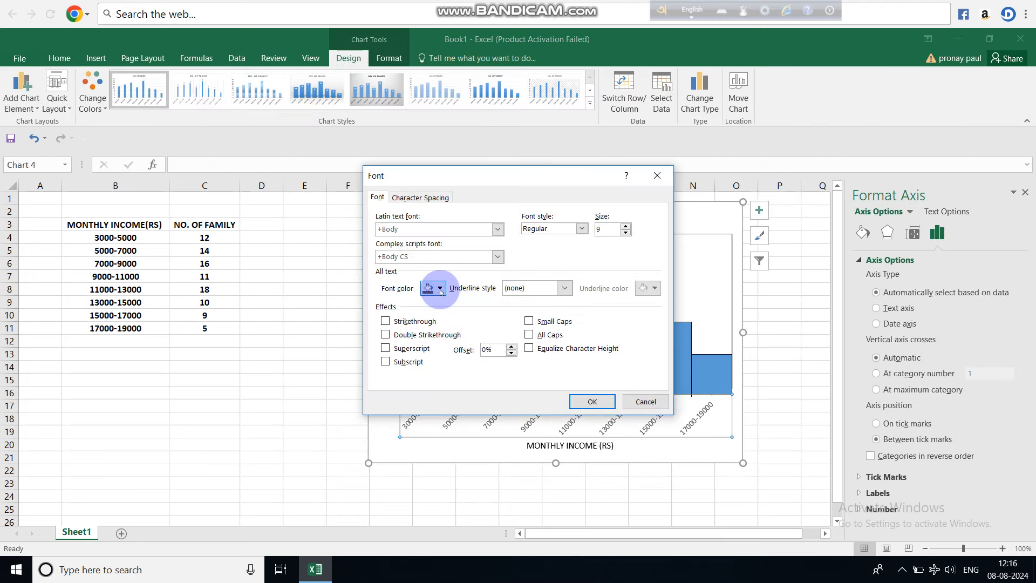
pyautogui.click(440, 289)
pyautogui.click(440, 305)
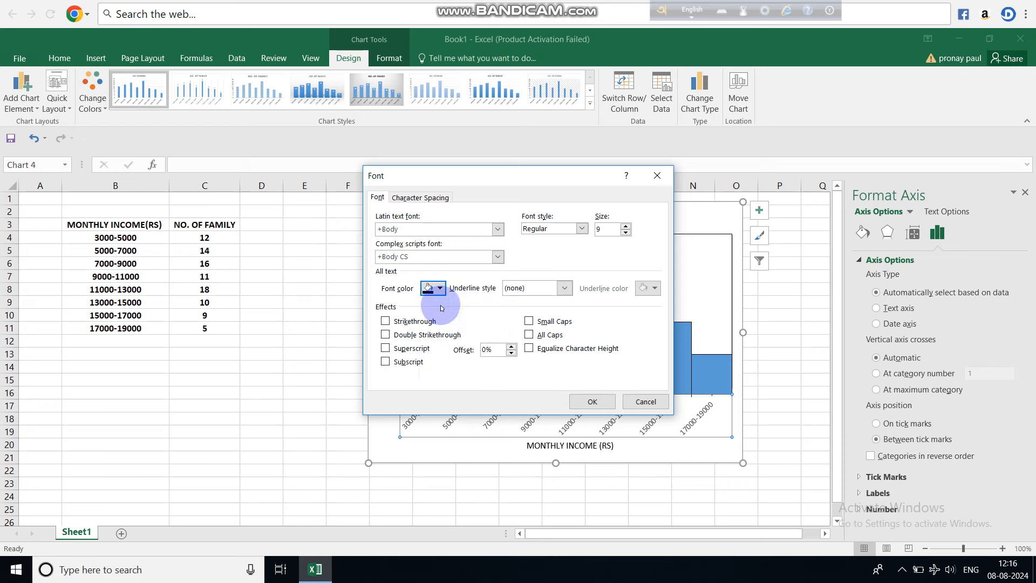
pyautogui.click(597, 402)
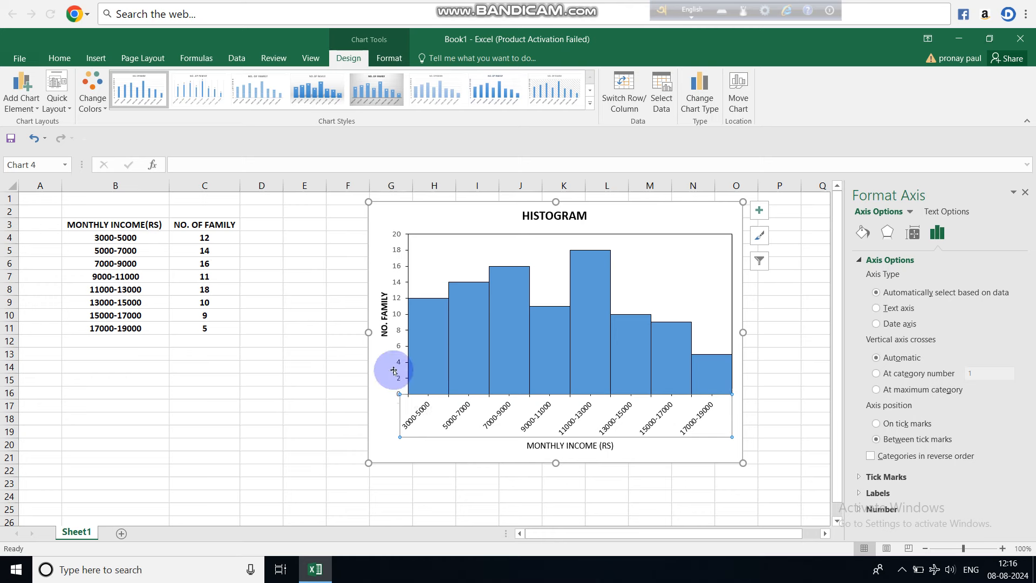
# Change the font color of the vertical axis labels to the Automatic black color
pyautogui.click(399, 365)
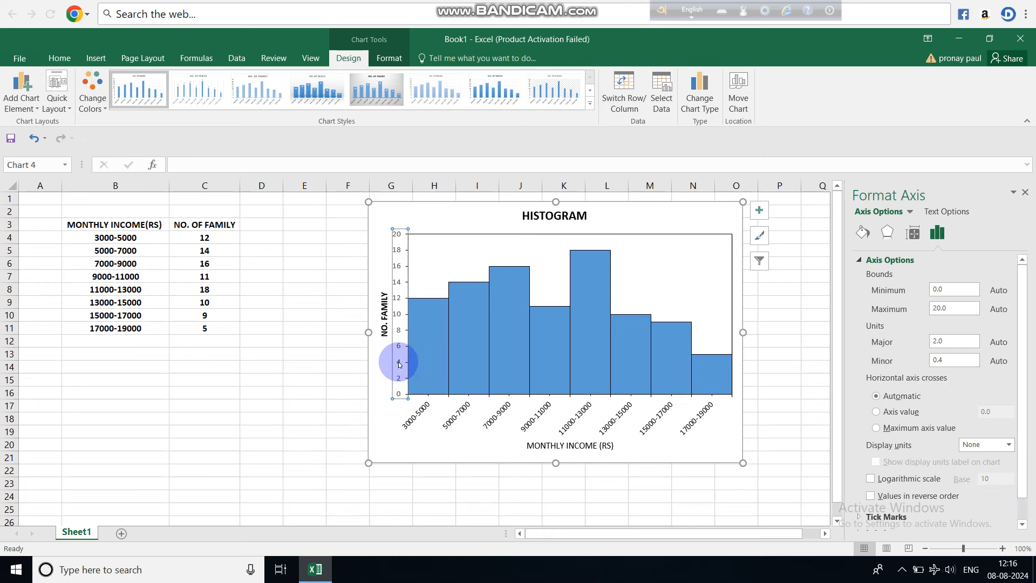
pyautogui.rightClick(399, 365)
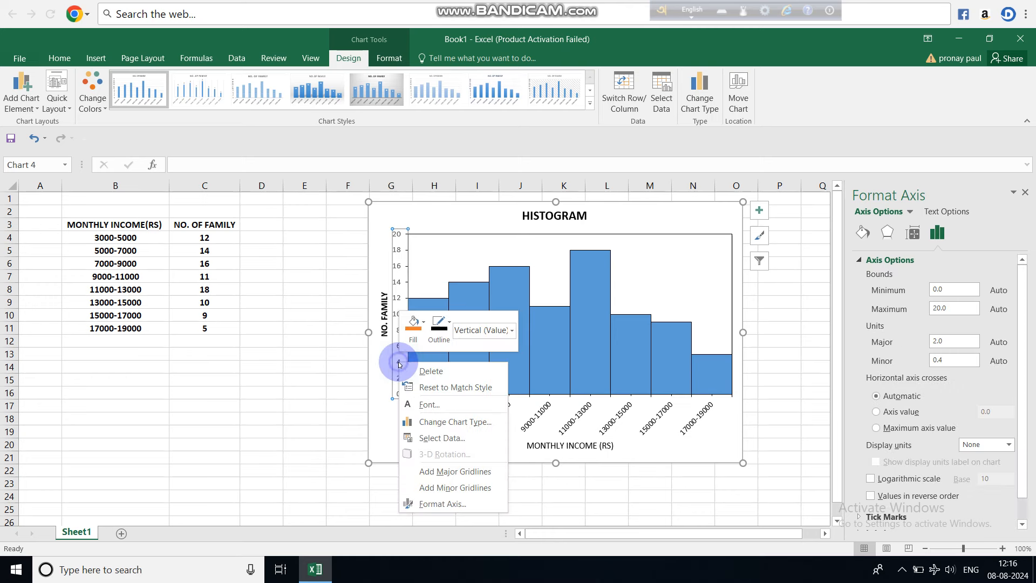
pyautogui.click(425, 405)
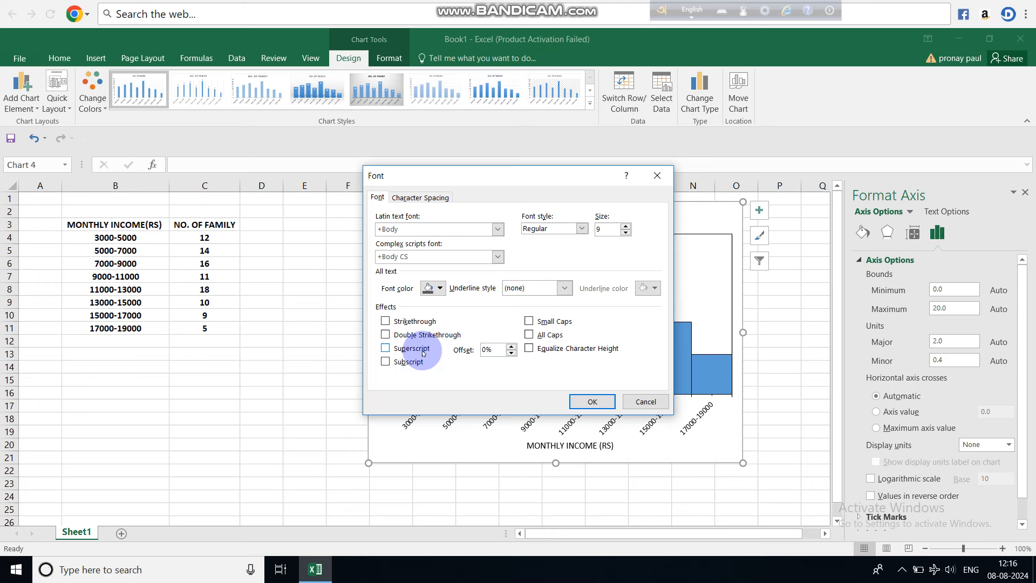
pyautogui.click(440, 289)
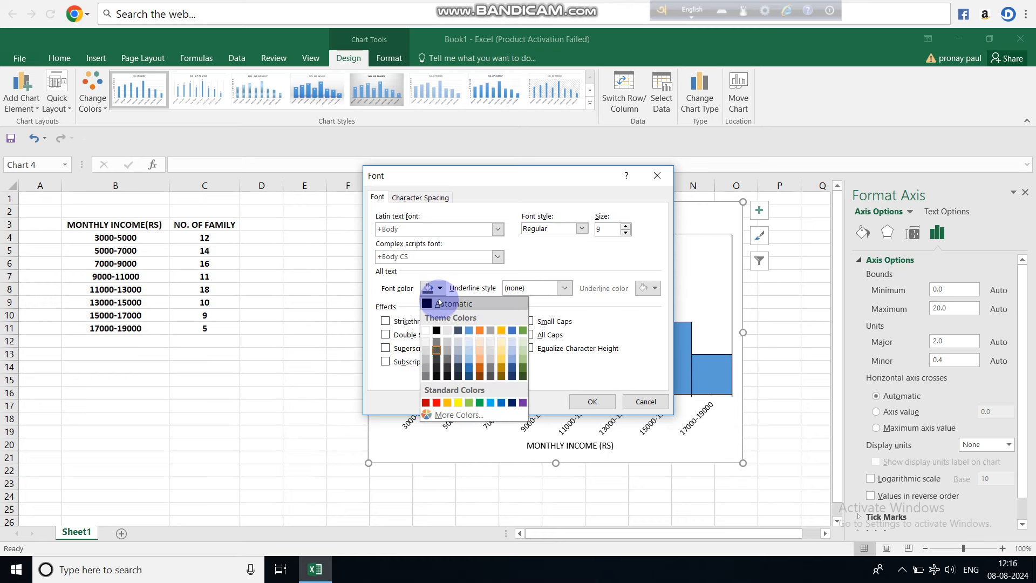
pyautogui.click(448, 301)
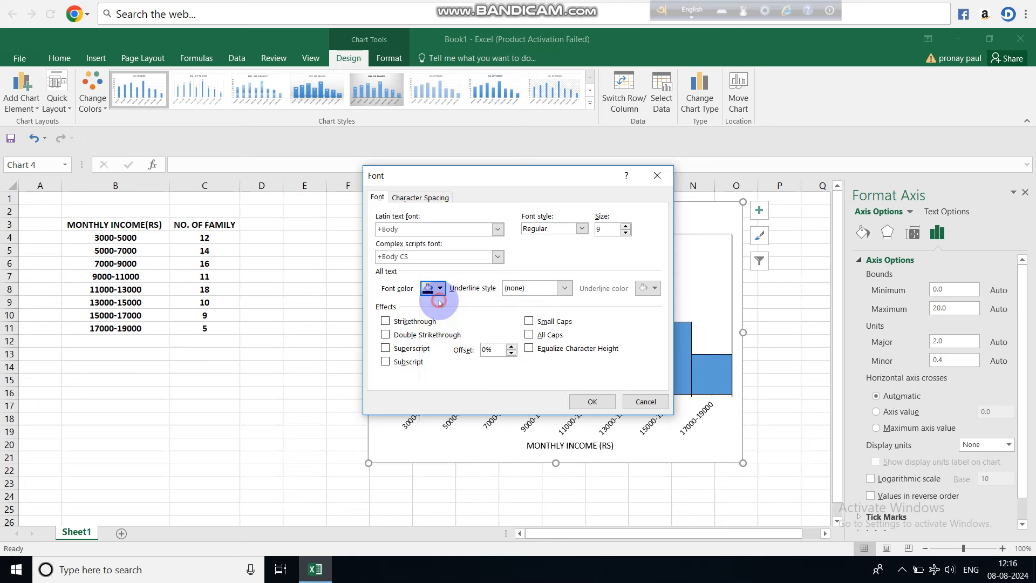
pyautogui.click(592, 401)
pyautogui.click(762, 441)
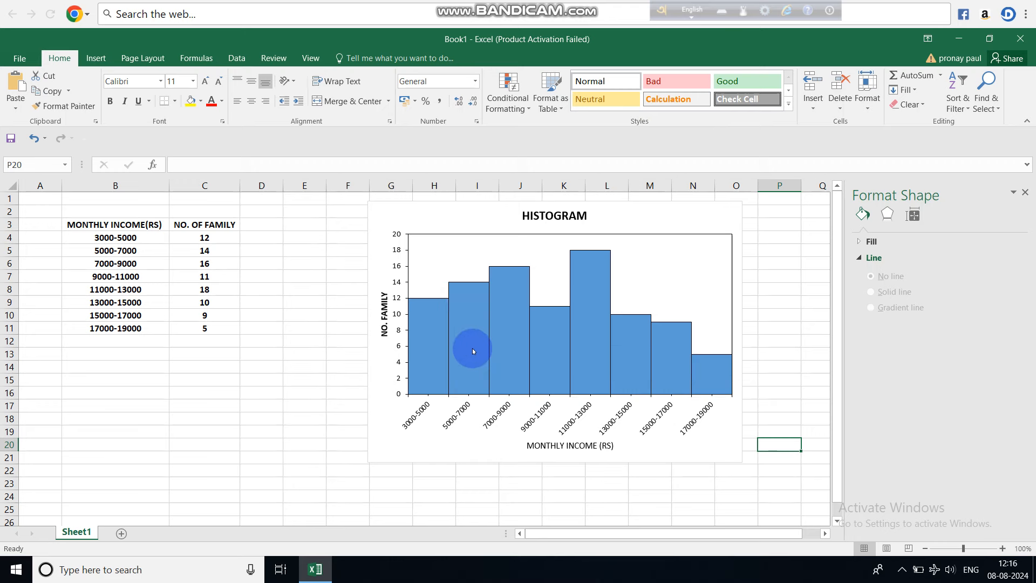
# Enter the heading TABLE FOR HISTOGRAM in cell B2 above the data table
pyautogui.moveTo(473, 350)
pyautogui.click(248, 273)
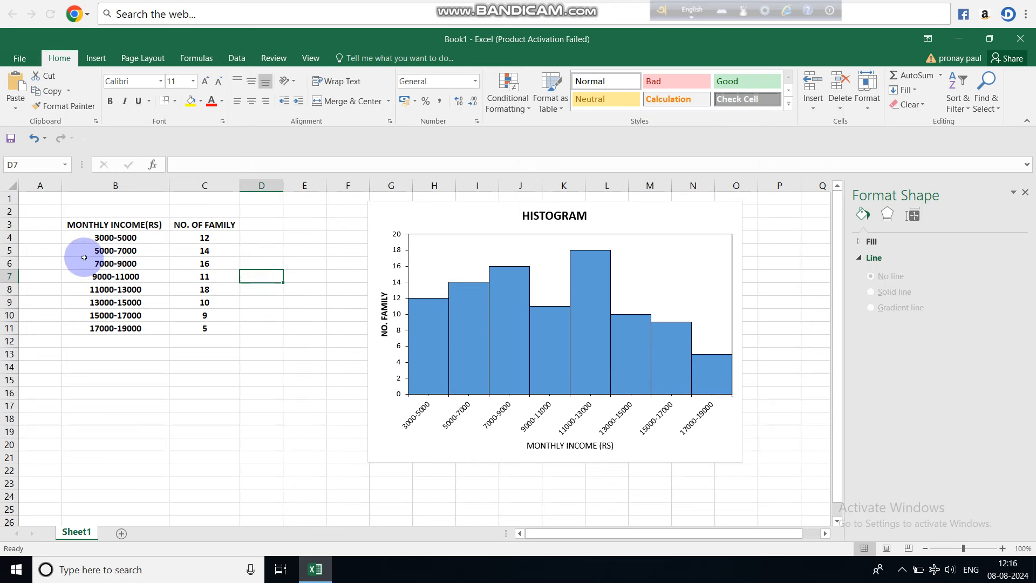
pyautogui.doubleClick(92, 211)
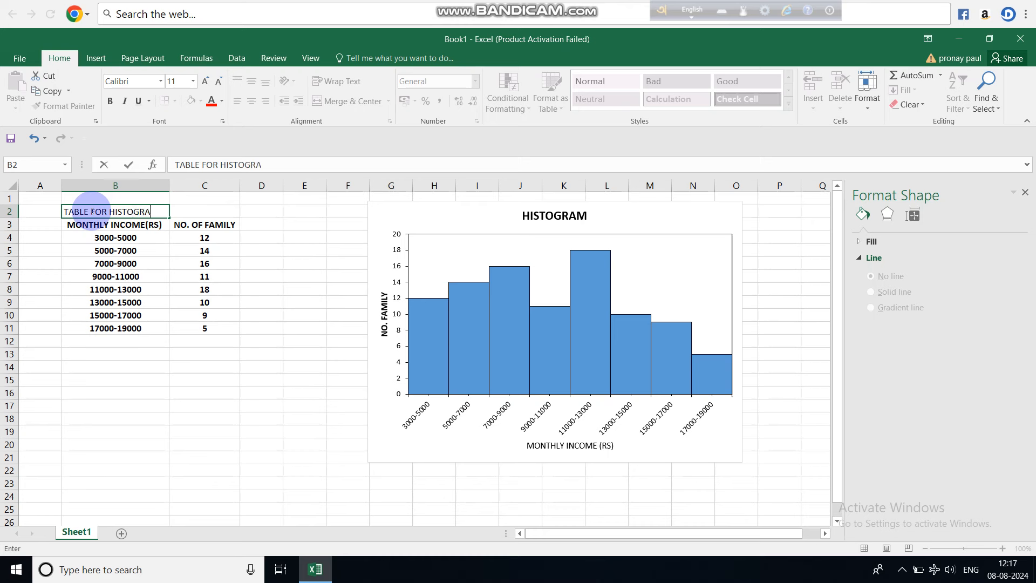
pyautogui.click(144, 315)
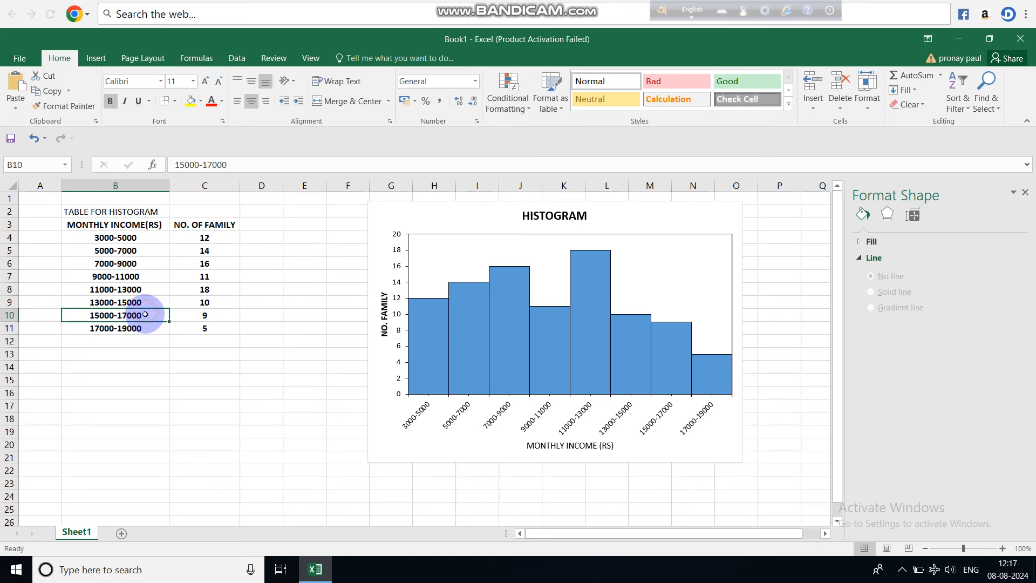
# Apply All Borders to the table range B2:C11, including the heading row
pyautogui.moveTo(81, 214); pyautogui.dragTo(233, 326)
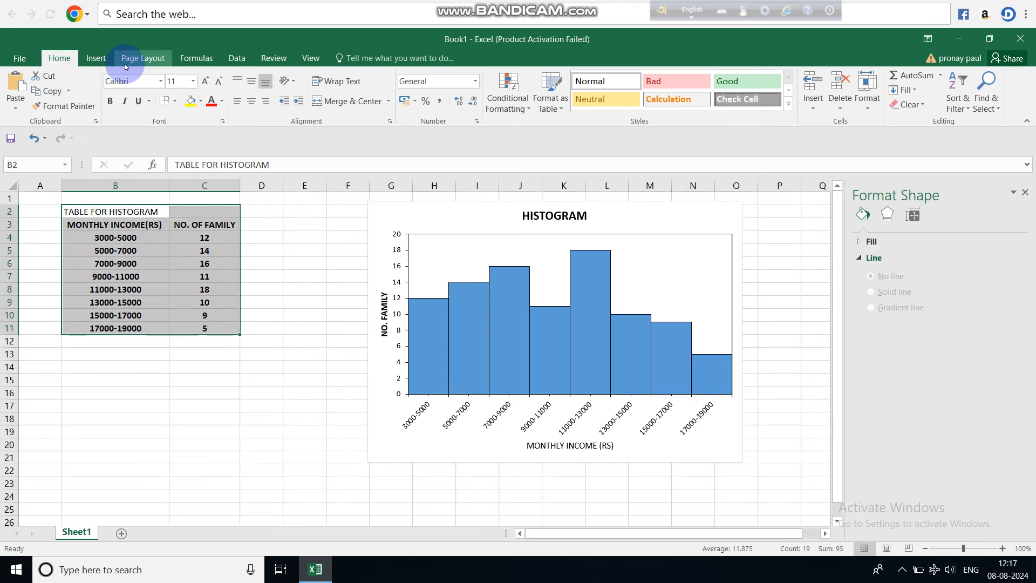
pyautogui.click(174, 103)
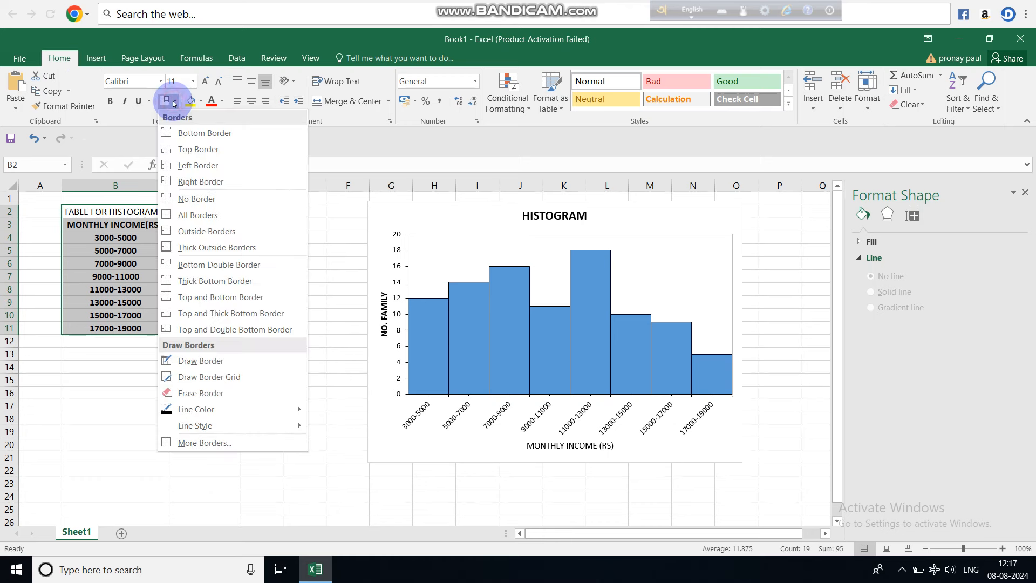
pyautogui.click(195, 217)
pyautogui.click(302, 275)
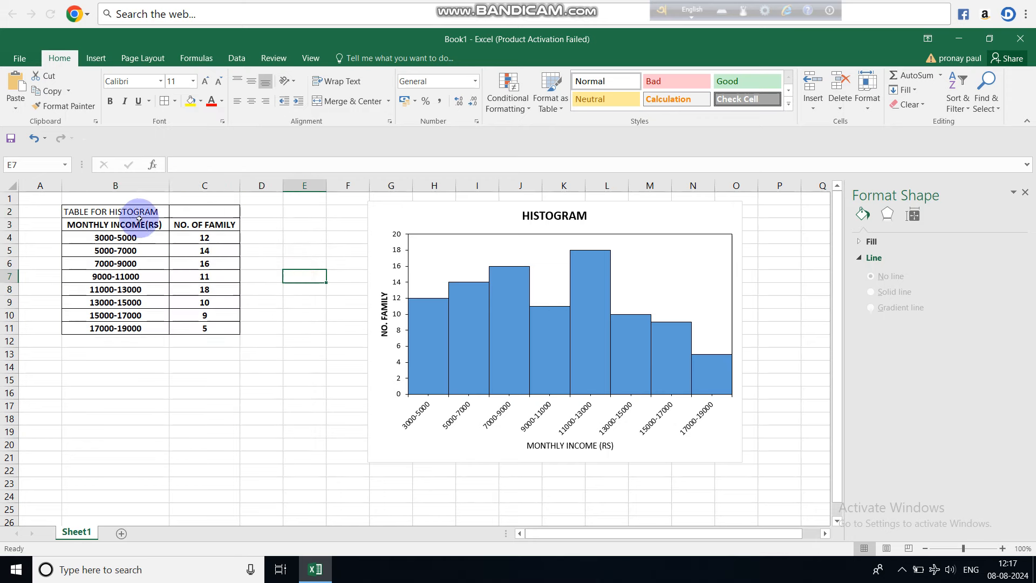
# Merge and center the heading TABLE FOR HISTOGRAM across cells B2 and C2
pyautogui.click(123, 212)
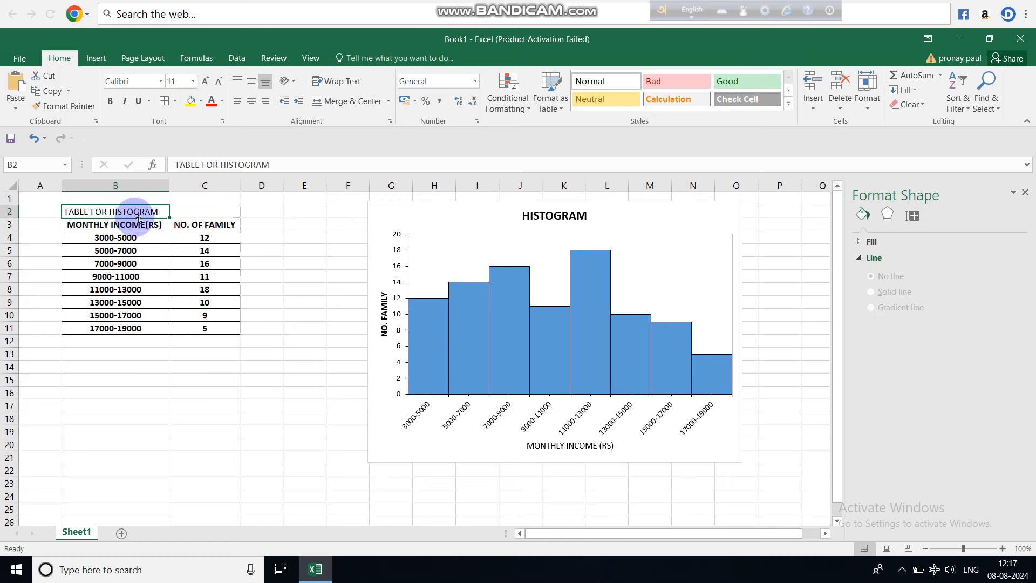
pyautogui.click(264, 224)
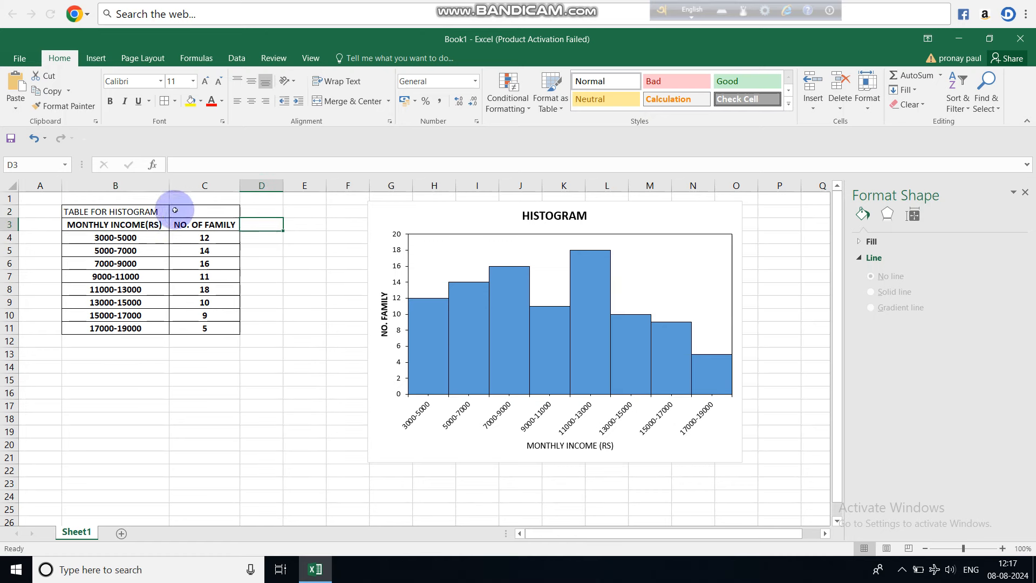
pyautogui.moveTo(100, 212); pyautogui.dragTo(195, 217)
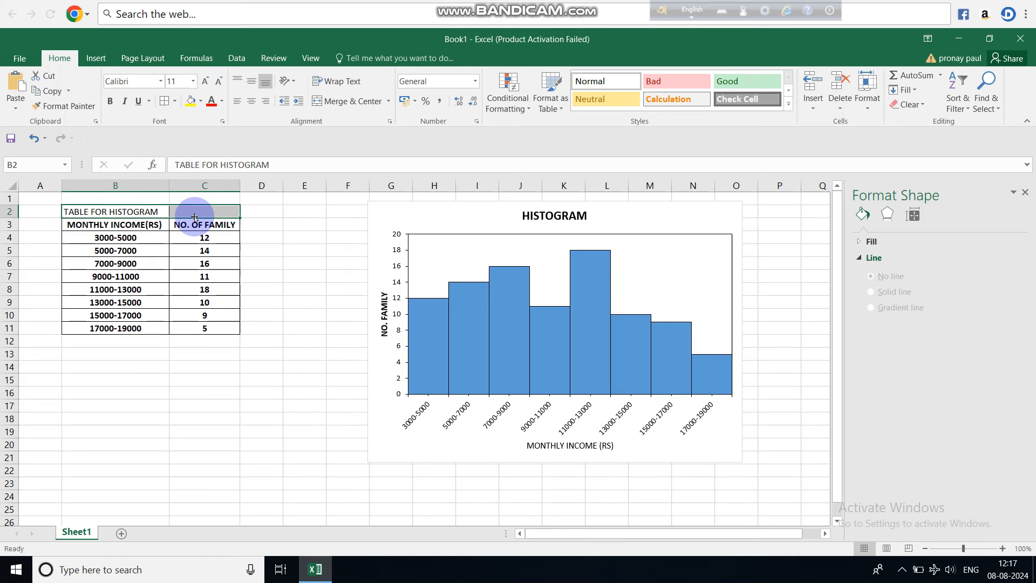
pyautogui.click(358, 103)
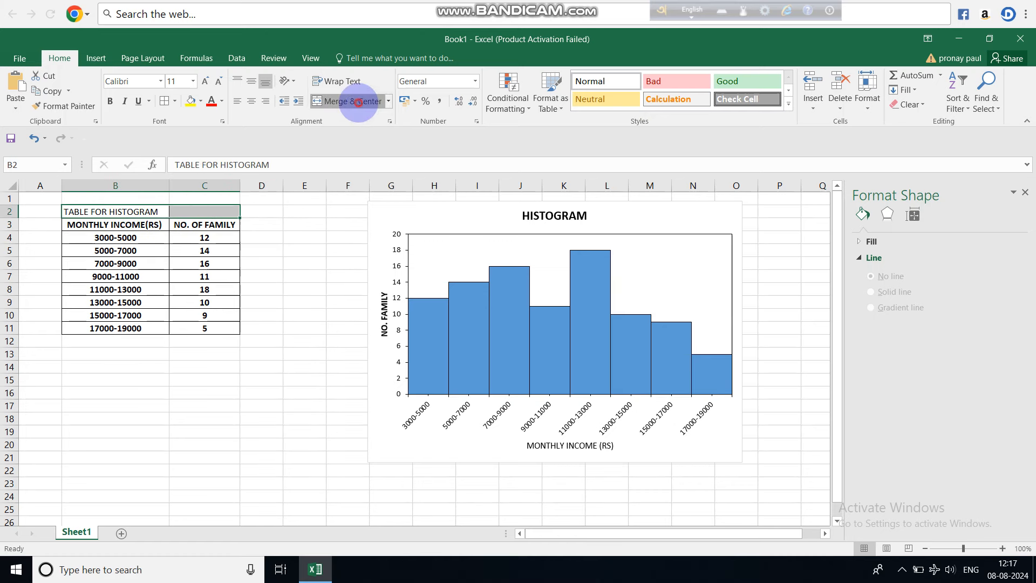
pyautogui.click(318, 220)
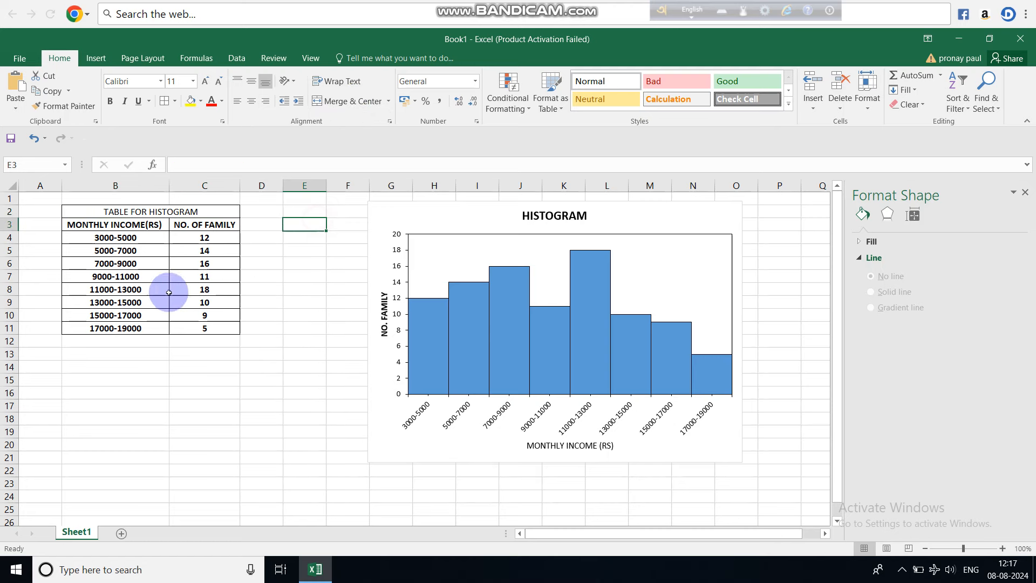
# Make the merged table heading TABLE FOR HISTOGRAM bold
pyautogui.click(122, 237)
pyautogui.click(110, 214)
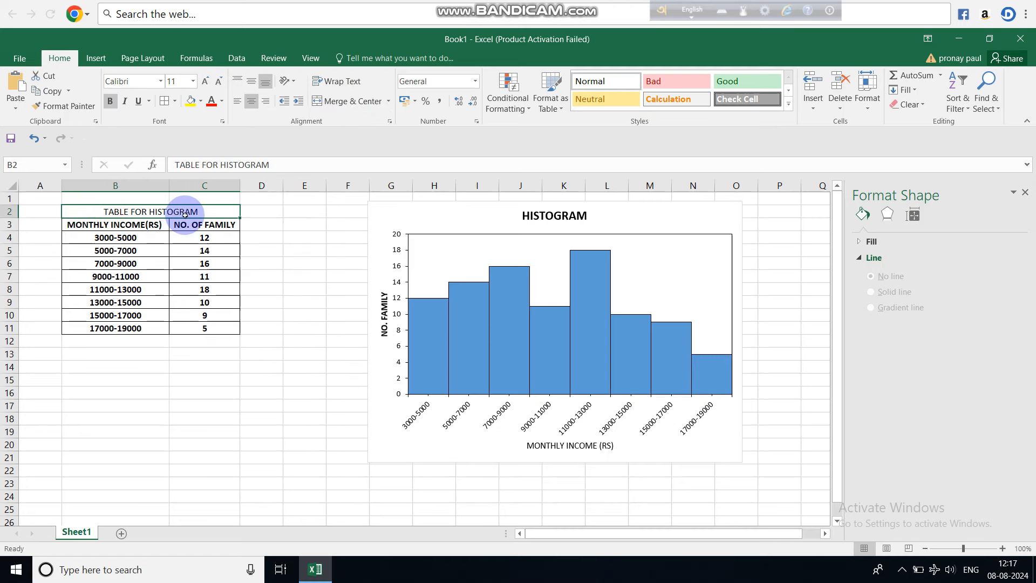
pyautogui.click(112, 103)
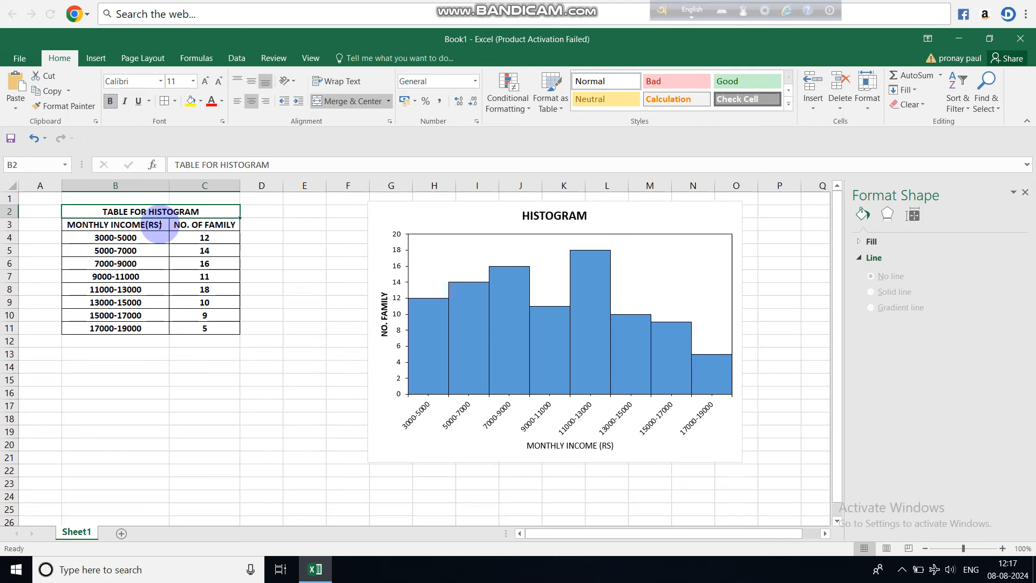
pyautogui.click(262, 266)
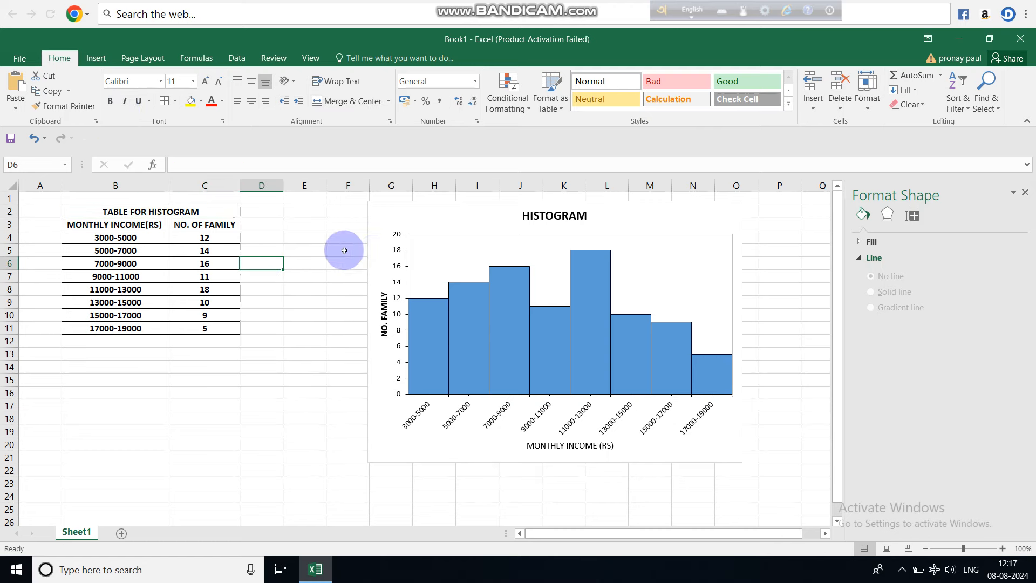
# Copy the table B2:C11 and paste it into a new blank Word document, keeping its source formatting
pyautogui.moveTo(79, 212); pyautogui.dragTo(174, 328)
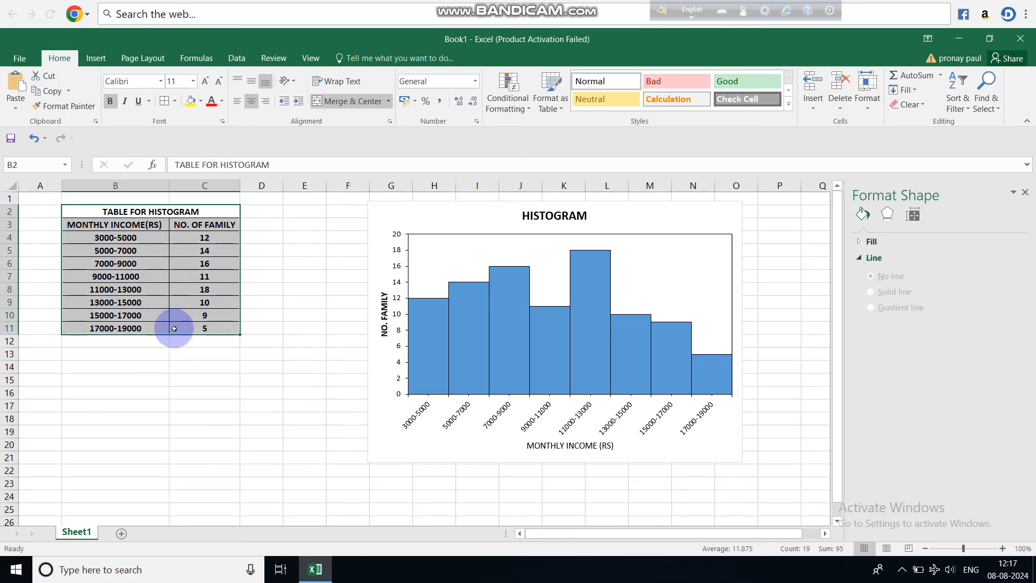
pyautogui.hotkey('ctrl', 'c')
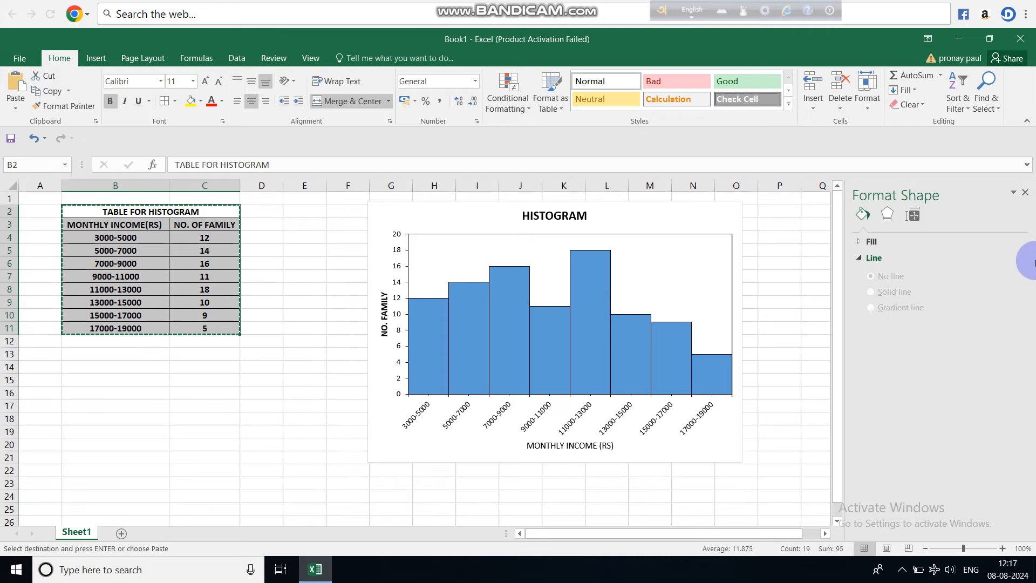
pyautogui.click(960, 39)
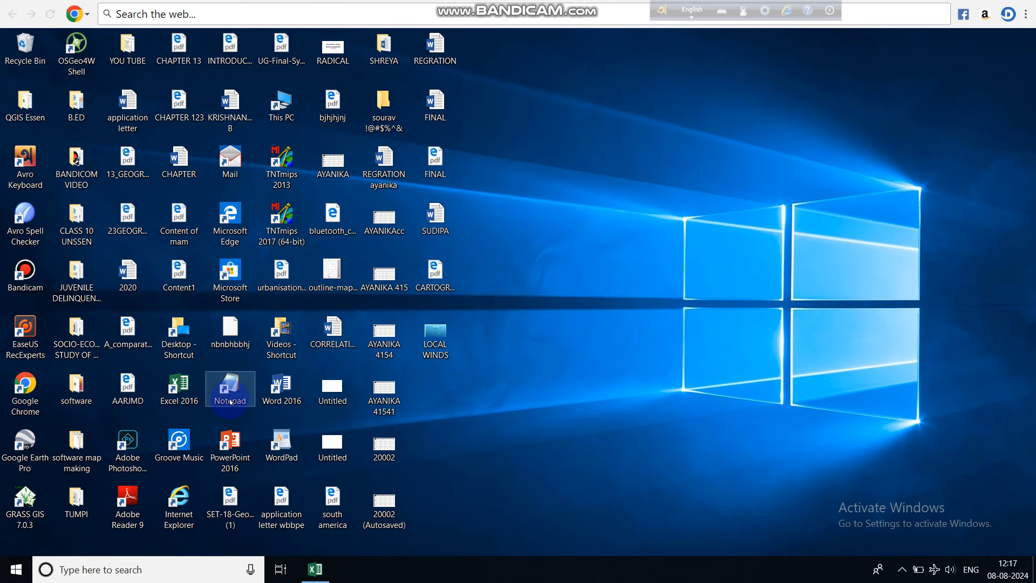
pyautogui.doubleClick(286, 385)
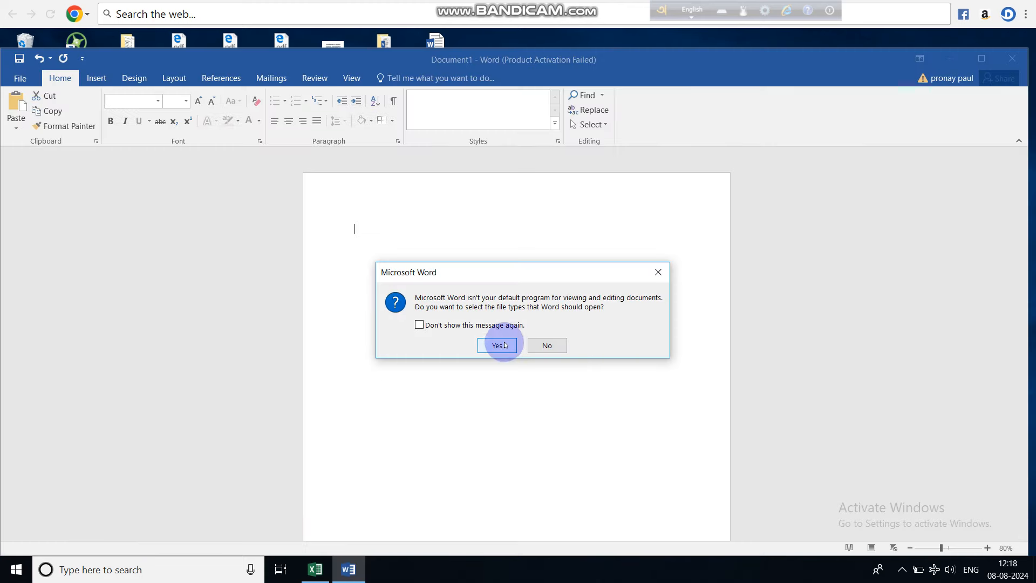
pyautogui.click(504, 345)
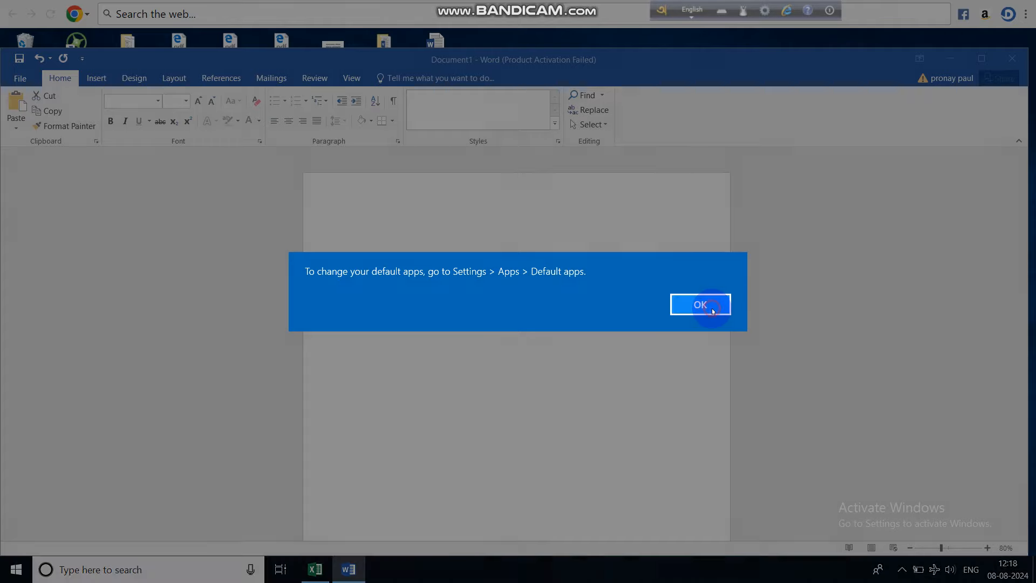
pyautogui.click(710, 306)
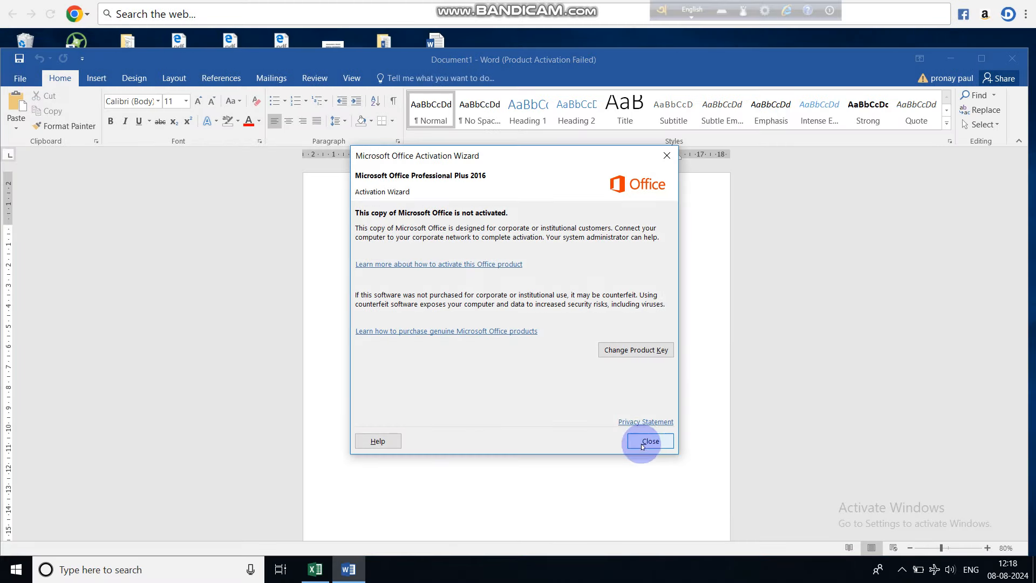
pyautogui.click(643, 441)
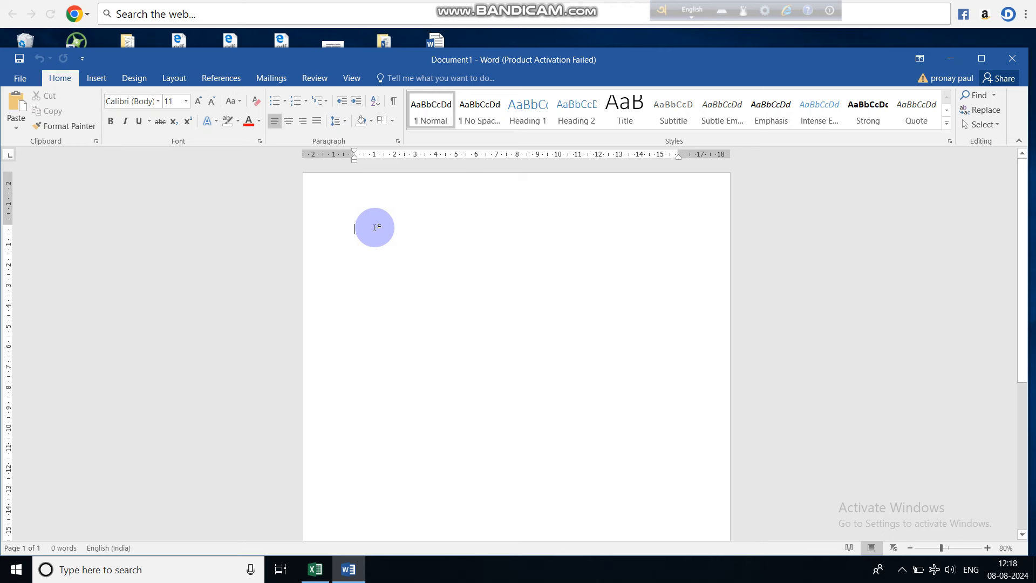
pyautogui.rightClick(375, 227)
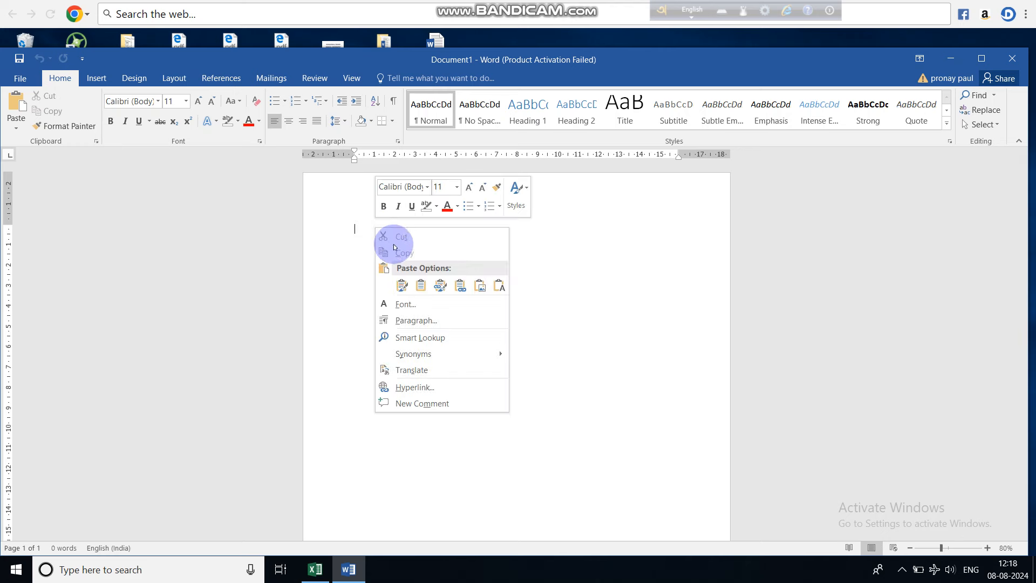
pyautogui.click(403, 291)
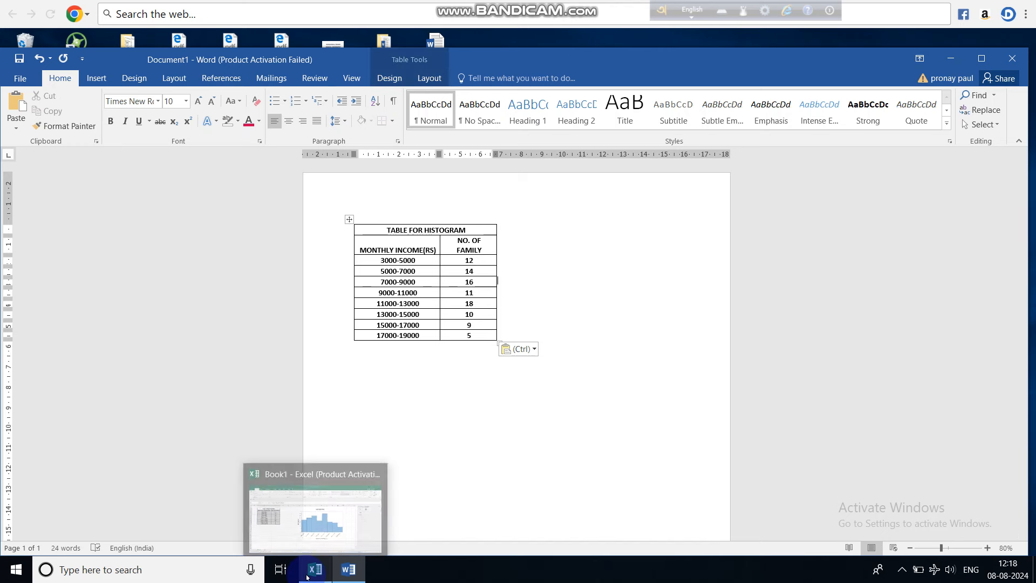
# Copy the whole histogram chart from the Excel workbook and paste it below the table in the Word document, leaving an empty line between them
pyautogui.moveTo(322, 573)
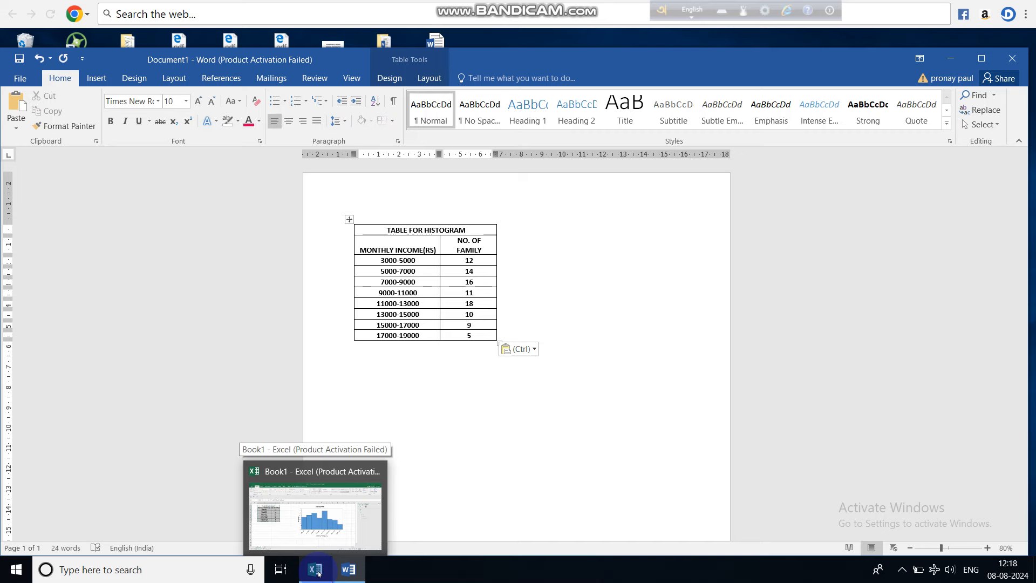
pyautogui.click(314, 570)
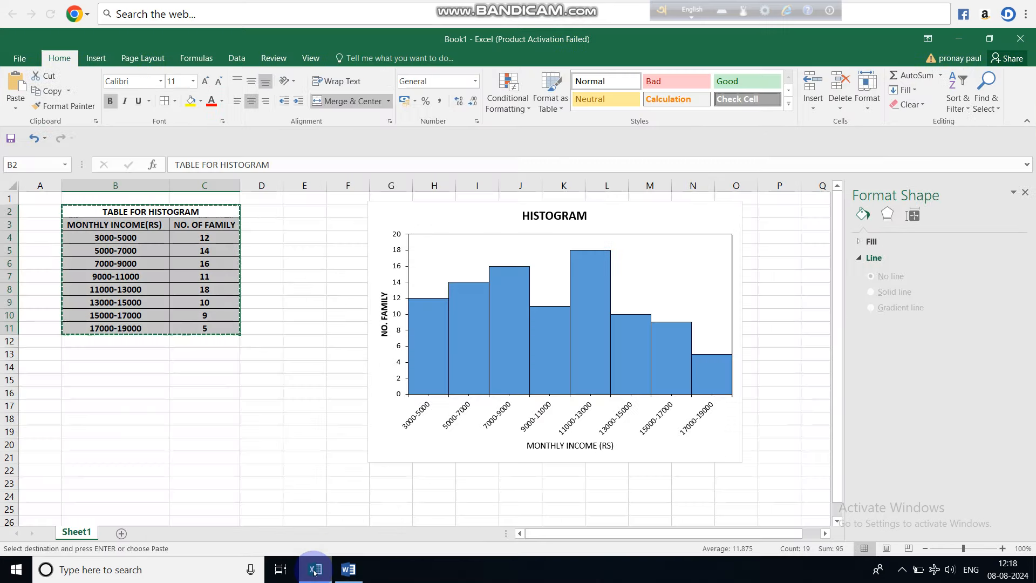
pyautogui.click(653, 220)
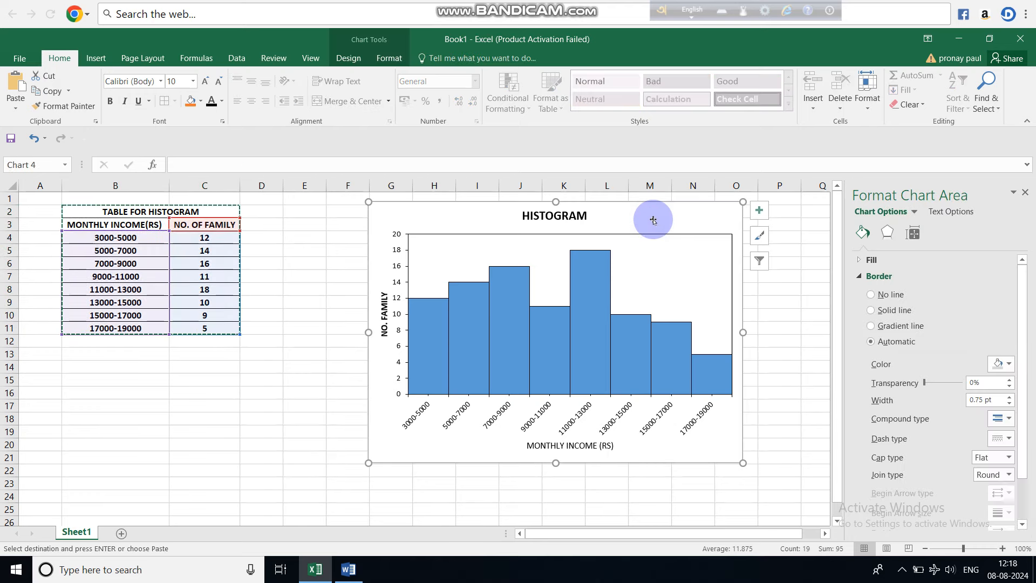
pyautogui.rightClick(653, 219)
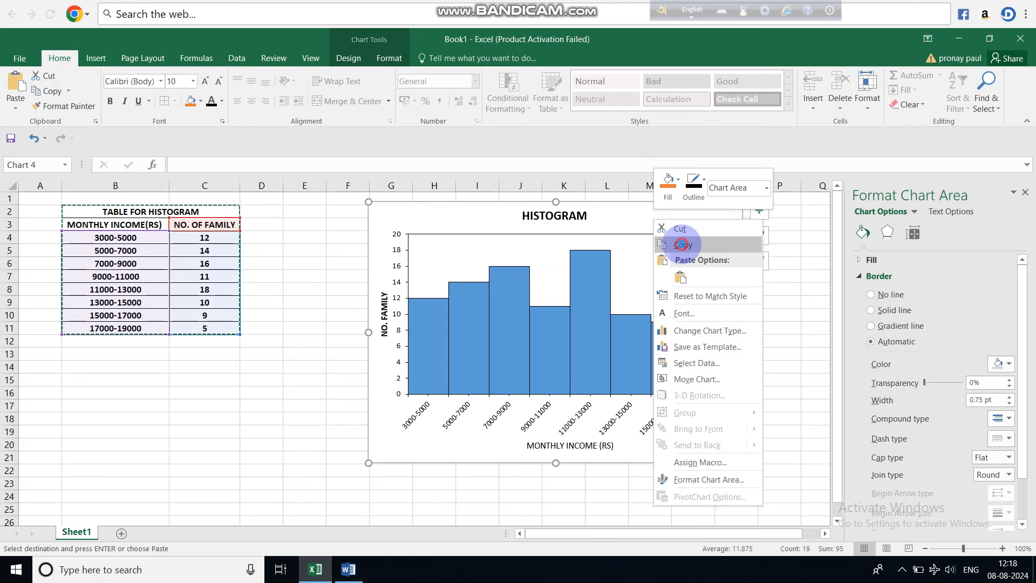
pyautogui.click(682, 244)
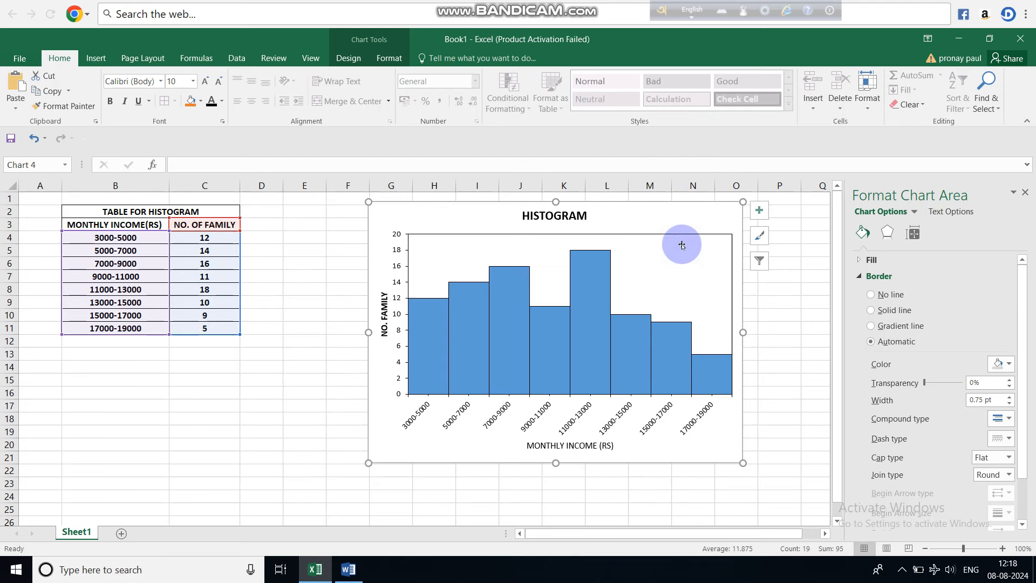
pyautogui.click(348, 569)
pyautogui.click(442, 397)
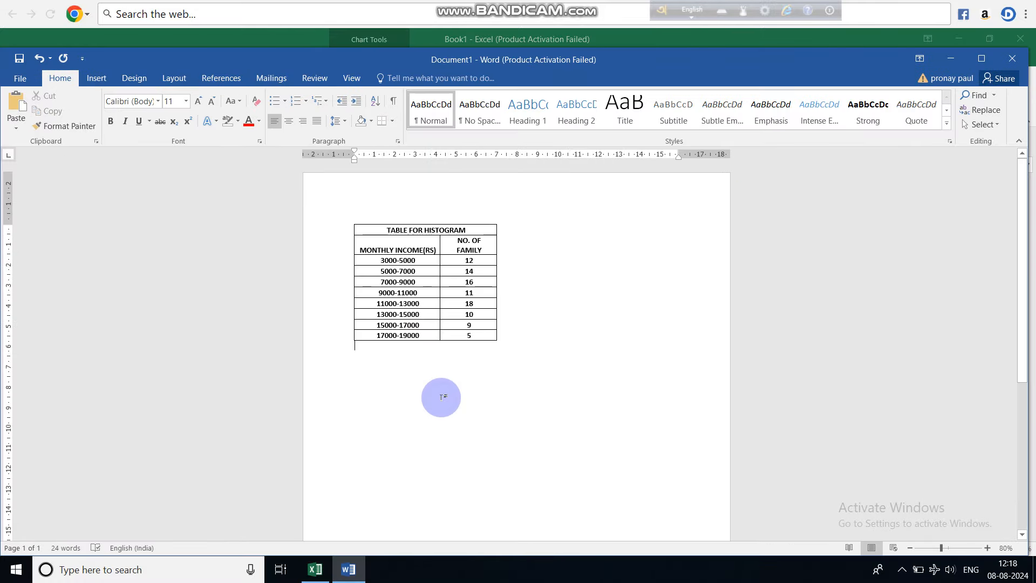
pyautogui.press('Return')
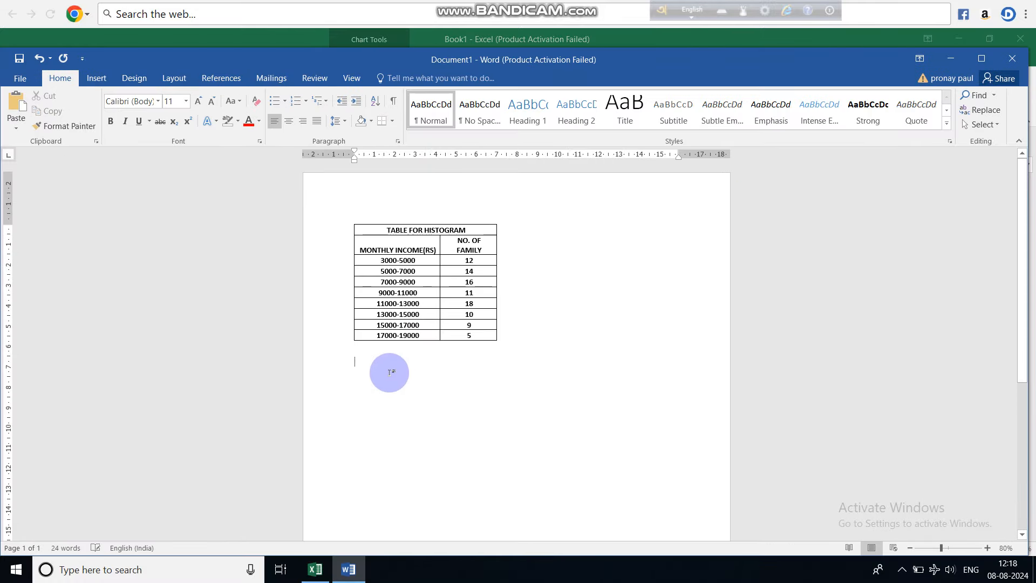
pyautogui.rightClick(387, 372)
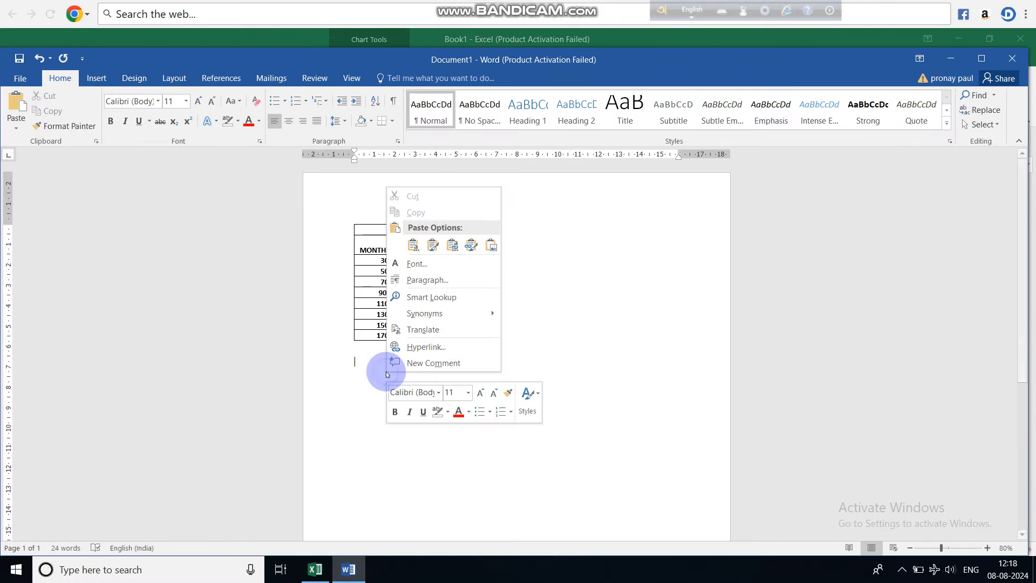
pyautogui.click(414, 243)
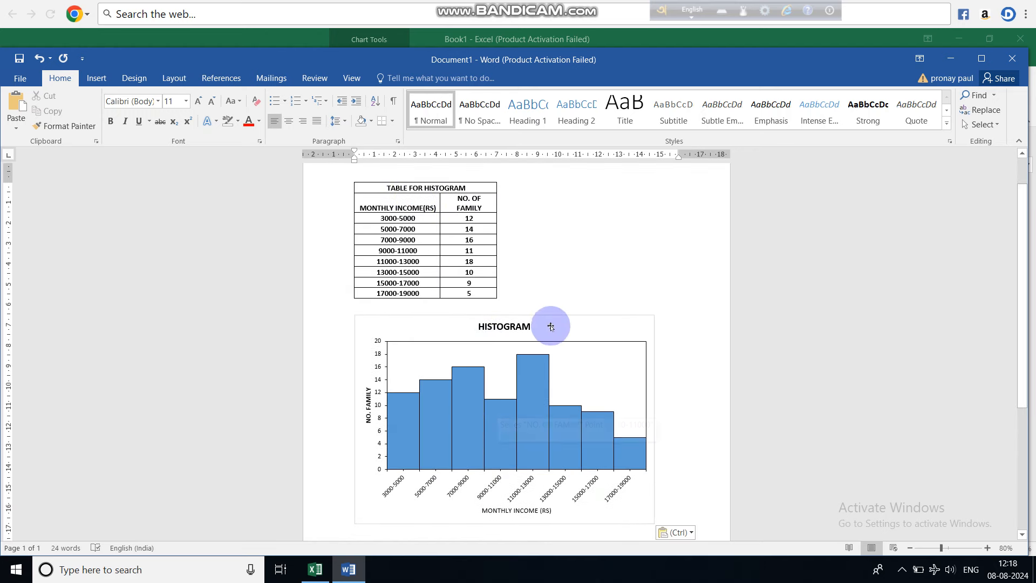
# Give the pasted histogram's chart area a black outline
pyautogui.click(606, 335)
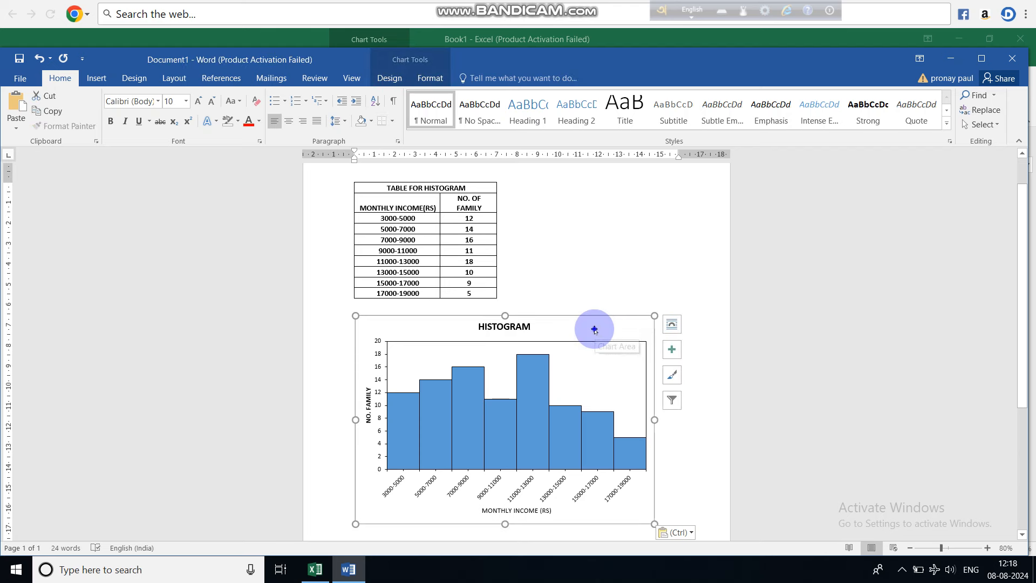
pyautogui.rightClick(596, 327)
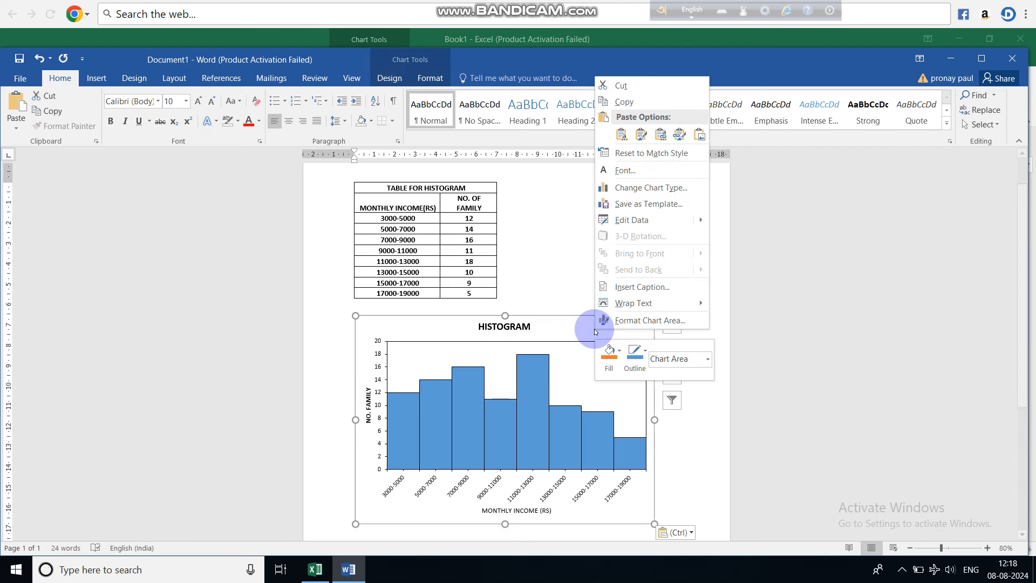
pyautogui.click(646, 353)
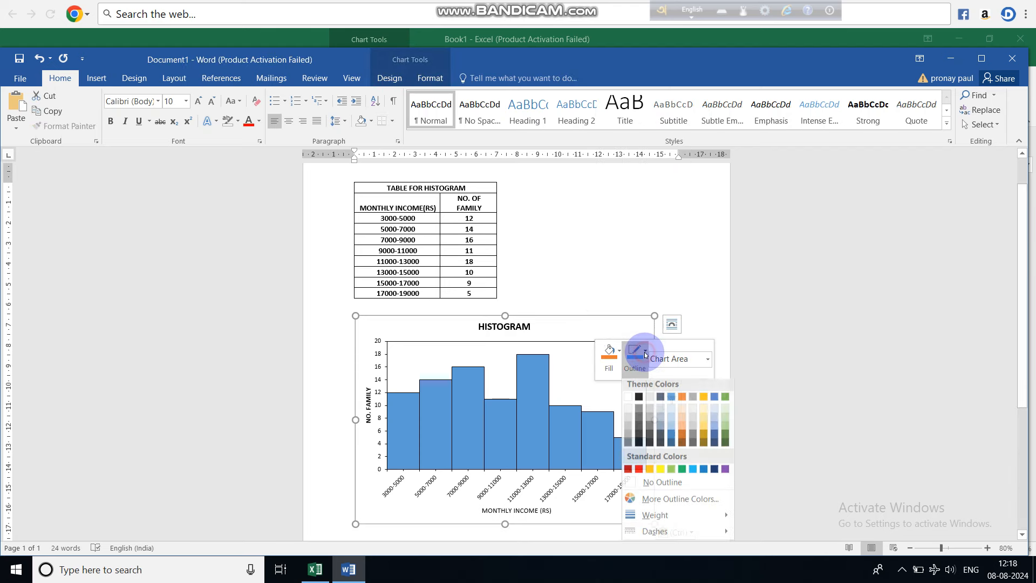
pyautogui.click(641, 398)
pyautogui.click(620, 268)
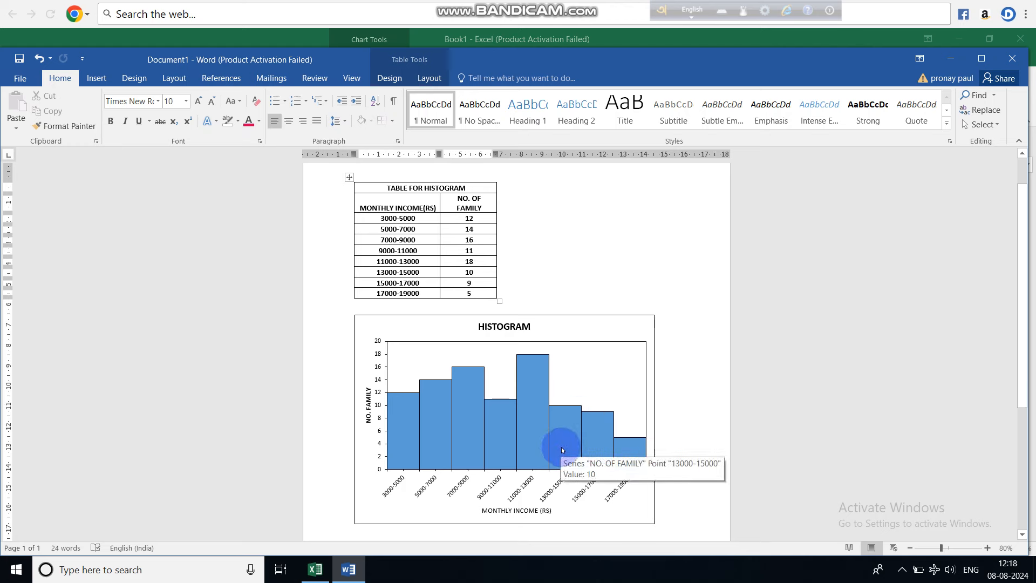
pyautogui.scroll(-1, 561, 448)
pyautogui.scroll(-1, 561, 448)
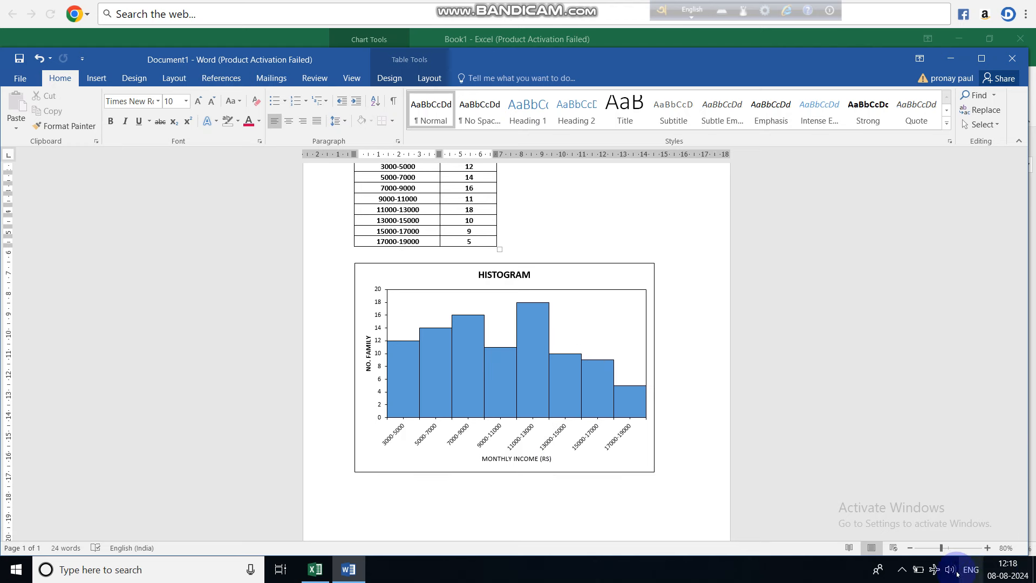
pyautogui.click(908, 547)
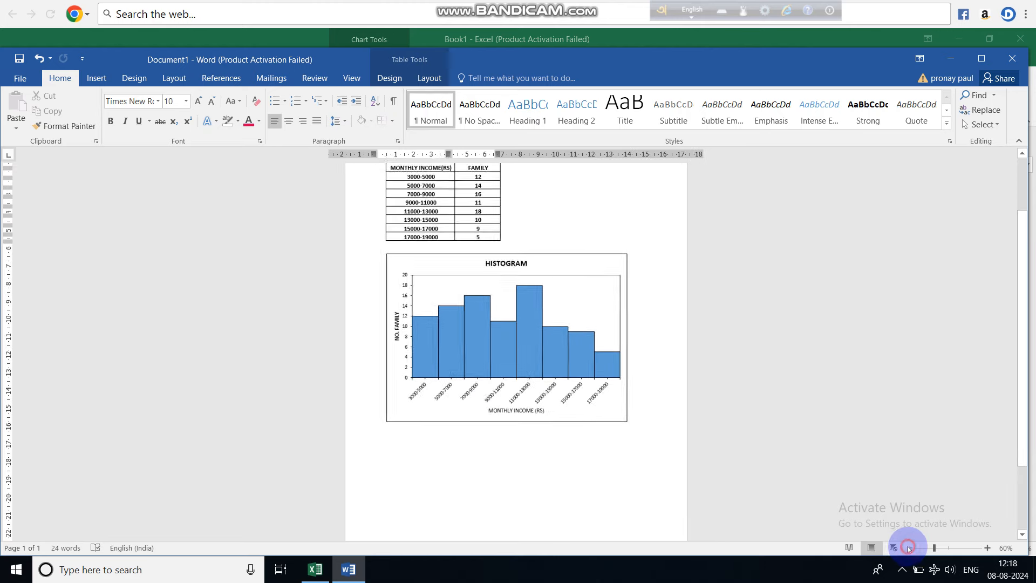
# Widen the pasted table in the Word document so its outer edge lines up with the histogram's edge
pyautogui.scroll(1, 624, 389)
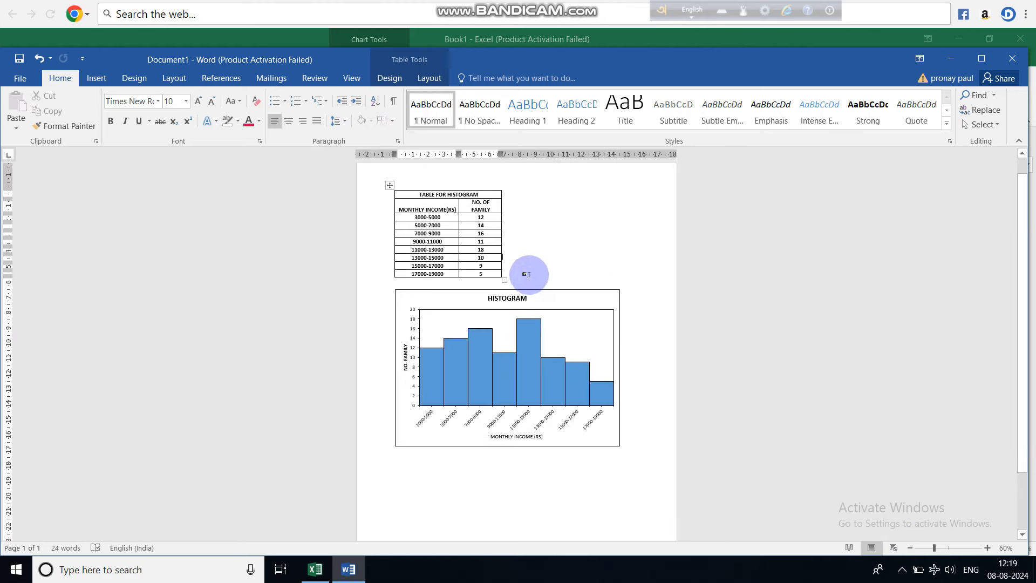
pyautogui.moveTo(506, 282); pyautogui.dragTo(621, 268)
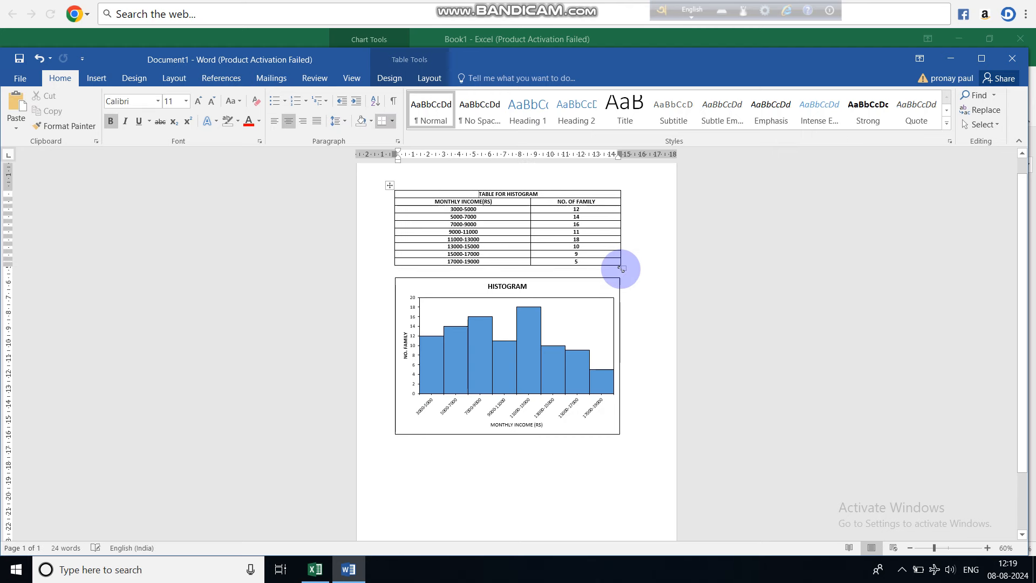
# Enlarge the pasted histogram below the table, making it noticeably taller and slightly wider than the table
pyautogui.click(404, 423)
pyautogui.moveTo(396, 433); pyautogui.dragTo(392, 434)
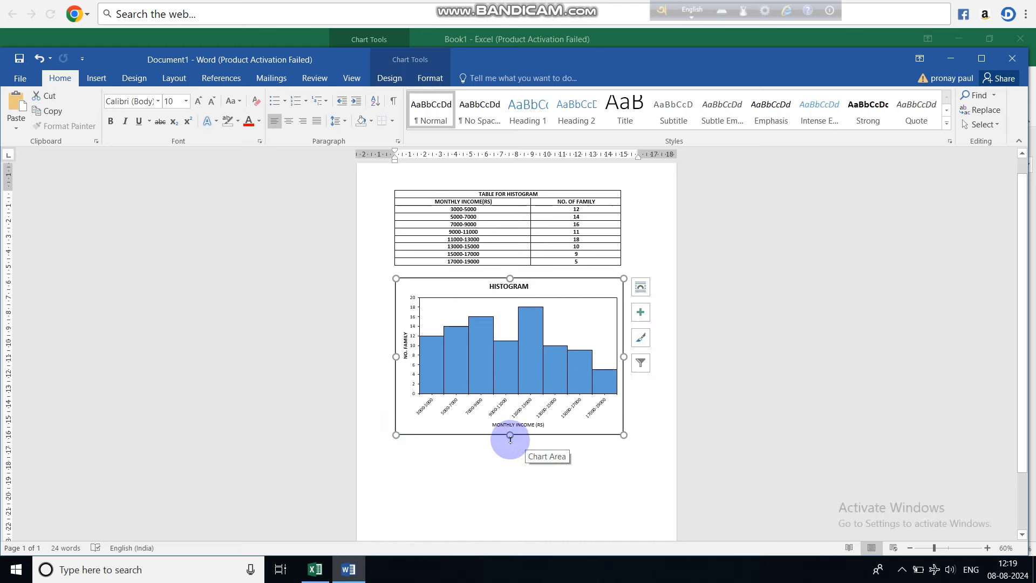
pyautogui.moveTo(510, 436); pyautogui.dragTo(512, 474)
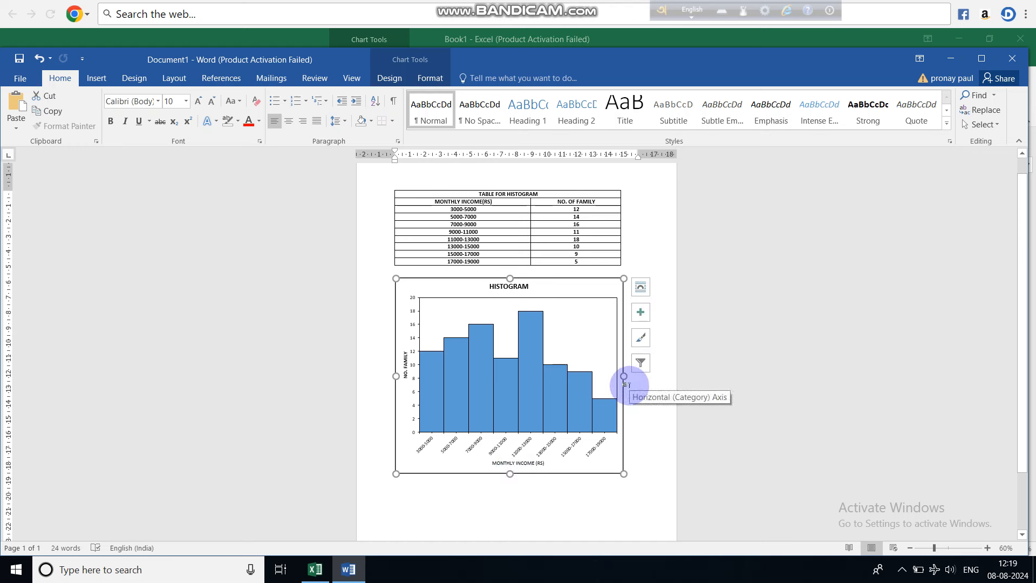
pyautogui.moveTo(624, 378); pyautogui.dragTo(630, 376)
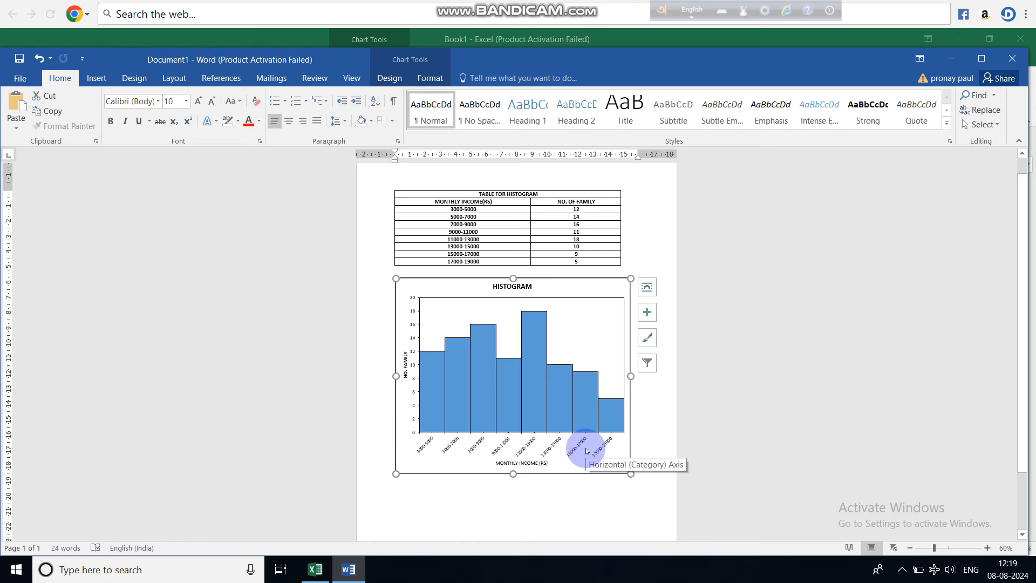
pyautogui.scroll(1, 587, 451)
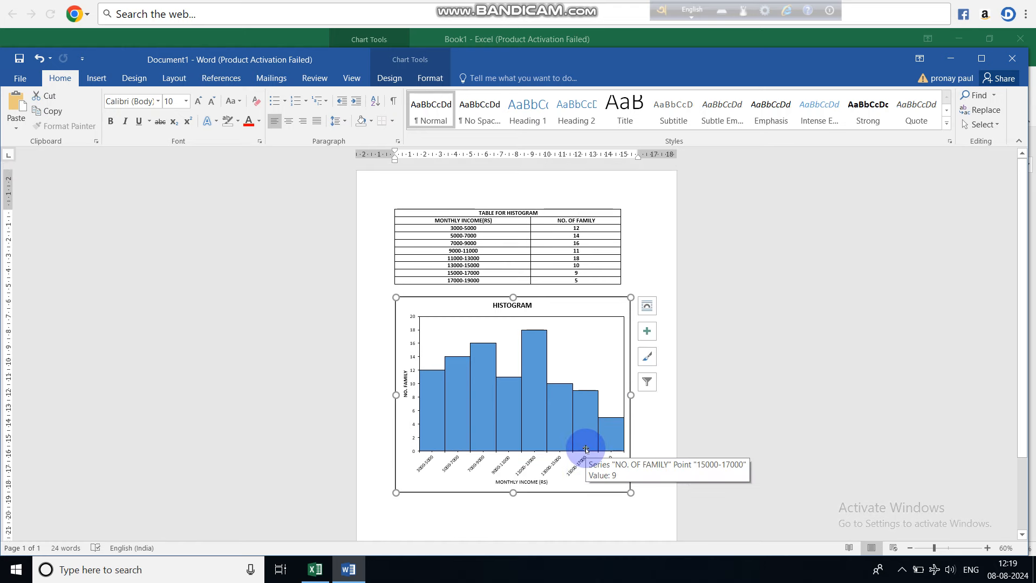
pyautogui.scroll(-4, 587, 450)
pyautogui.scroll(4, 580, 458)
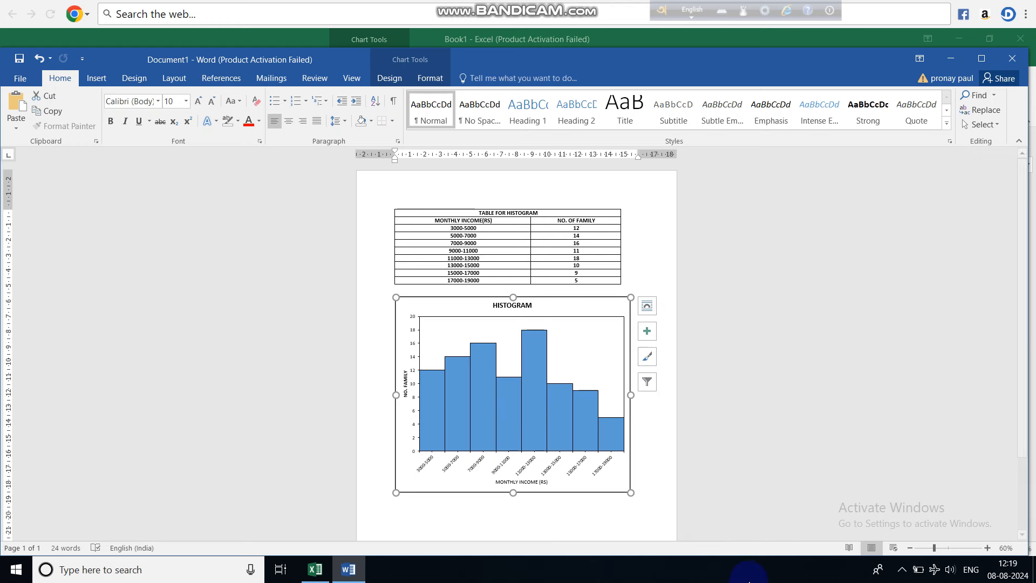
pyautogui.click(901, 578)
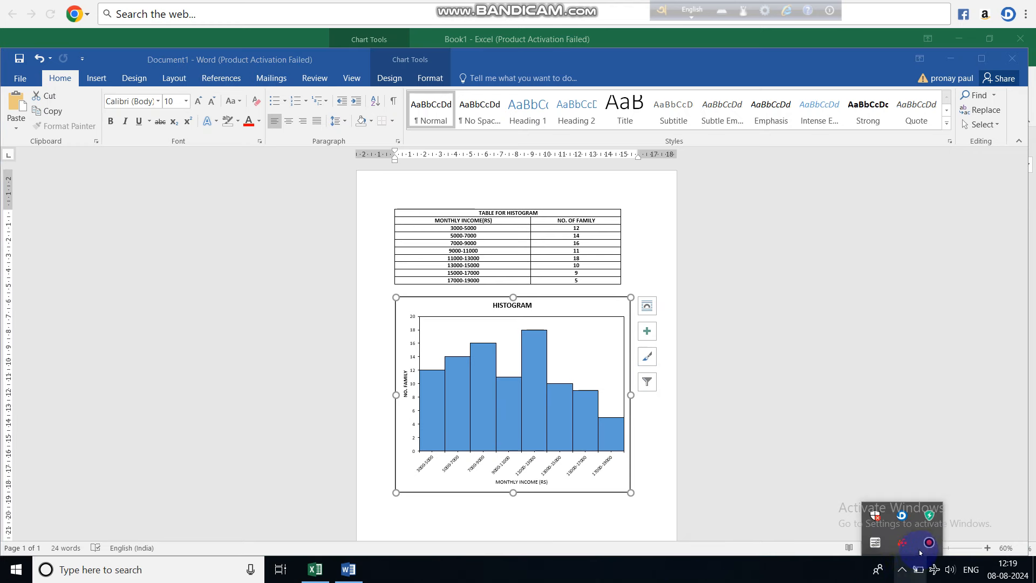